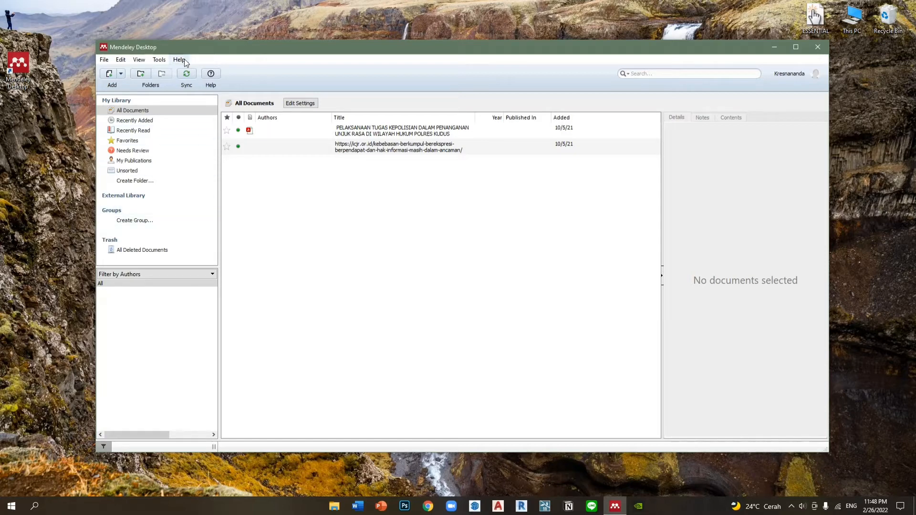
Install the Mendeley citation plugin for Microsoft Word and close the installation dialog
click(160, 60)
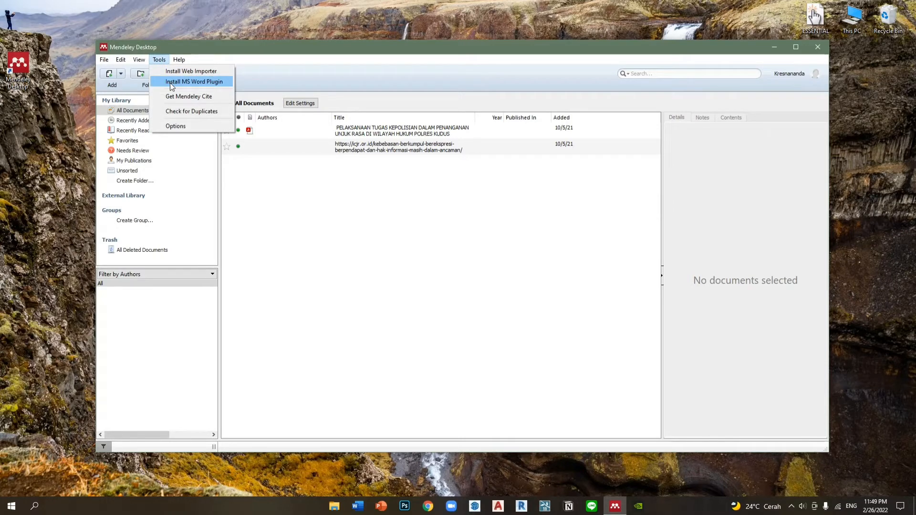
click(172, 82)
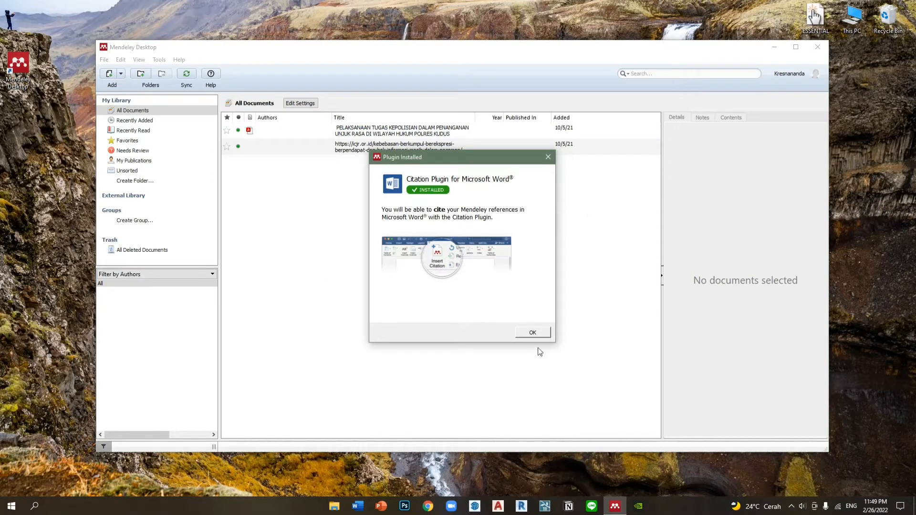
click(534, 333)
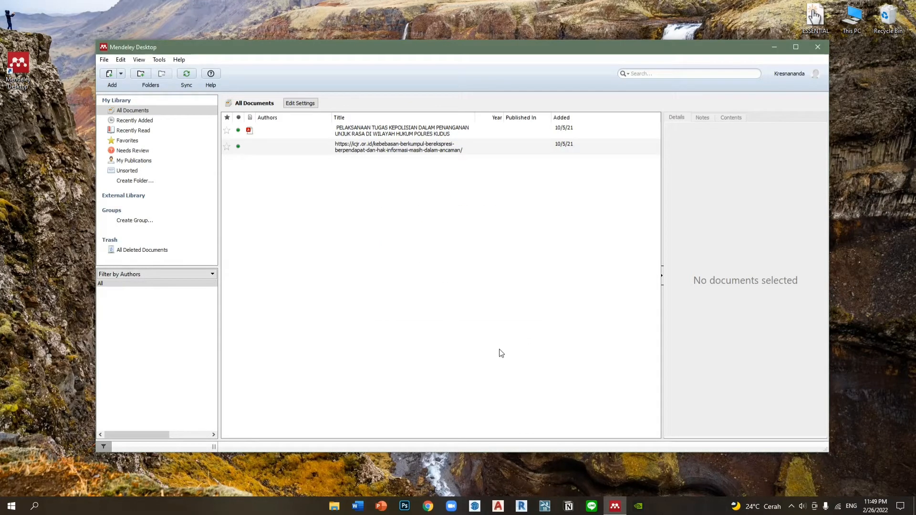
Switch to Word, create a blank document and bring up the References commands
click(358, 506)
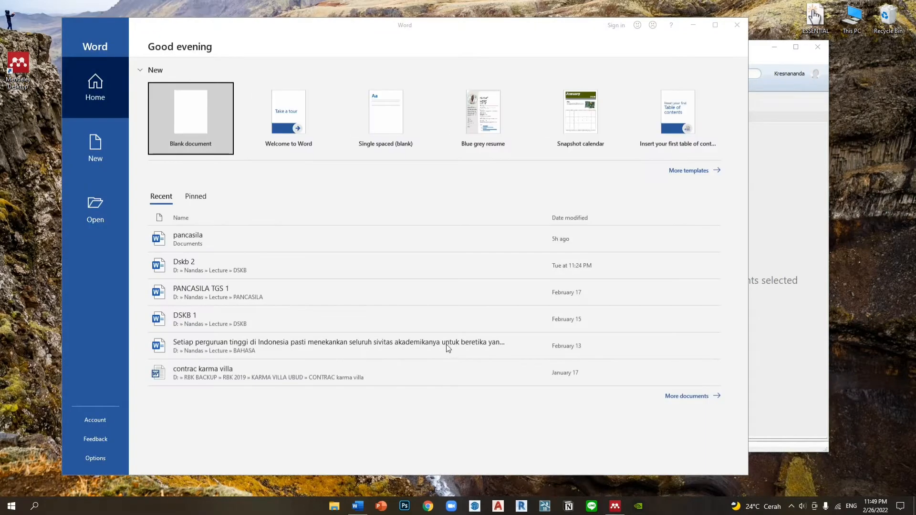
click(194, 134)
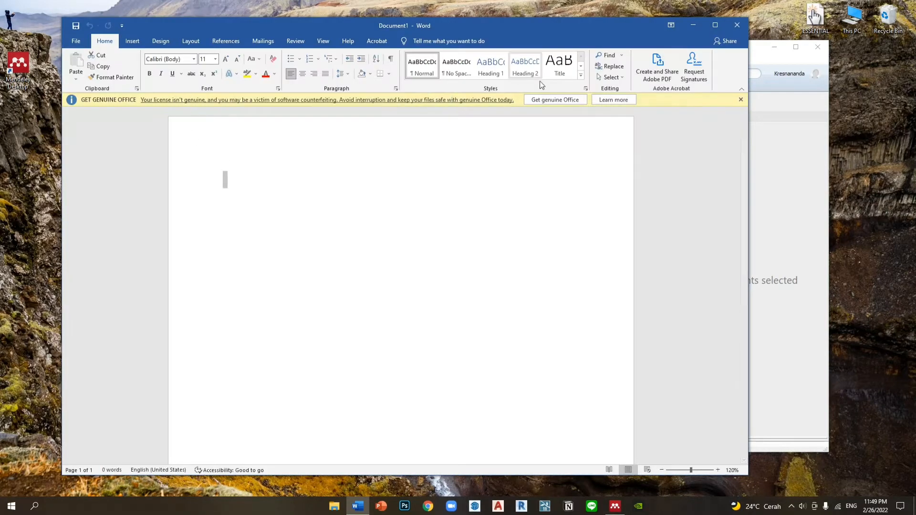
click(741, 99)
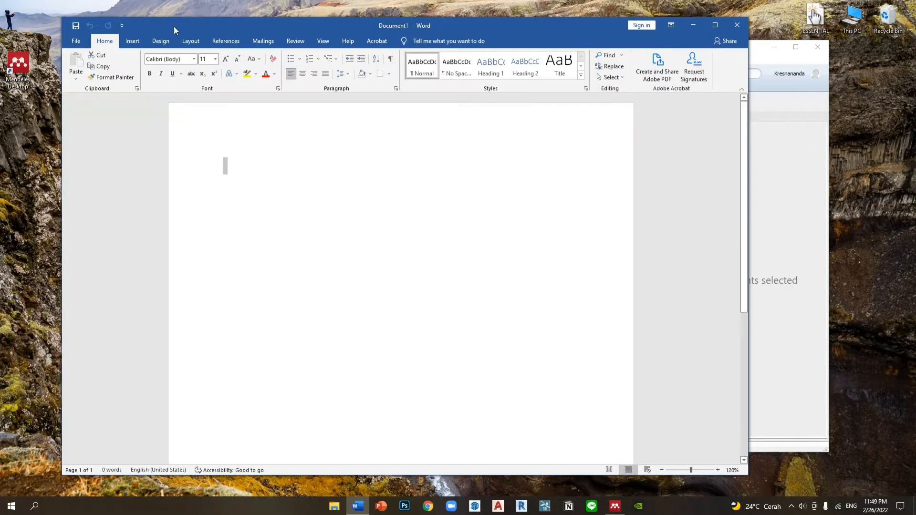
click(214, 42)
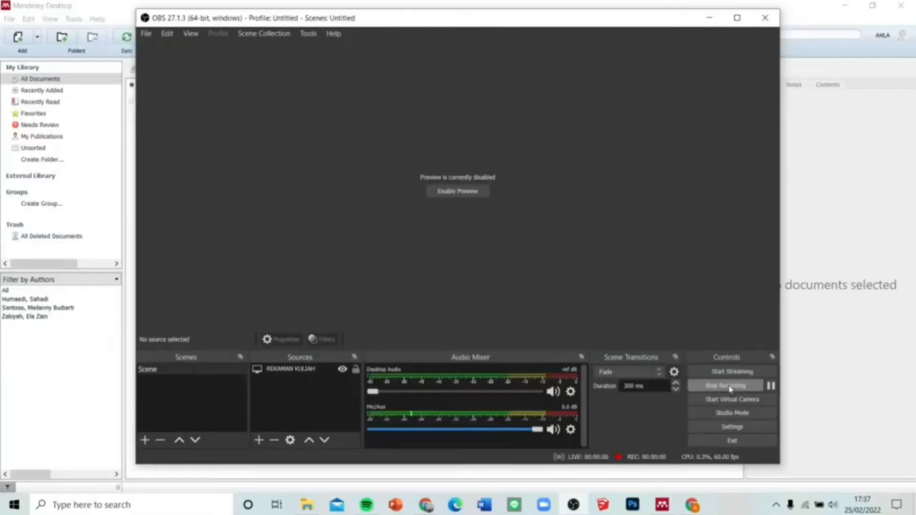
click(727, 385)
click(710, 18)
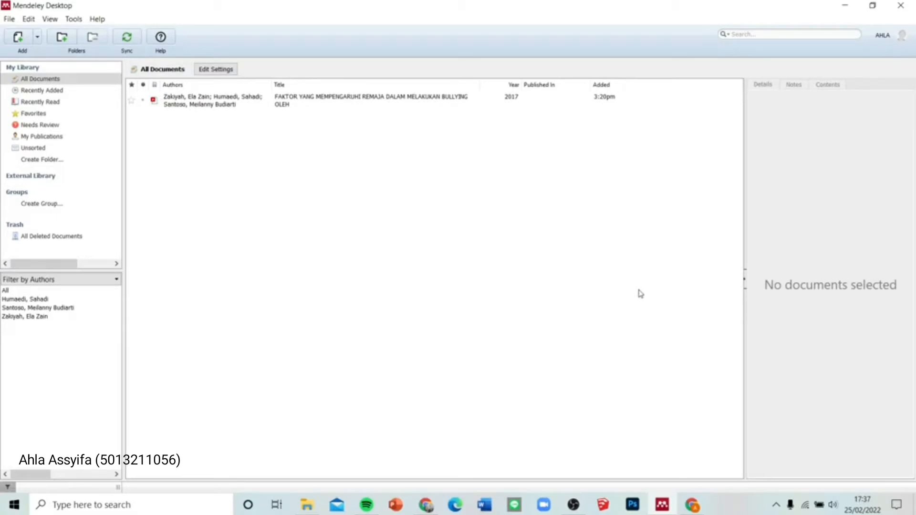
Add the file document (1) from the Downloads folder to the Mendeley library and review its imported details
click(37, 39)
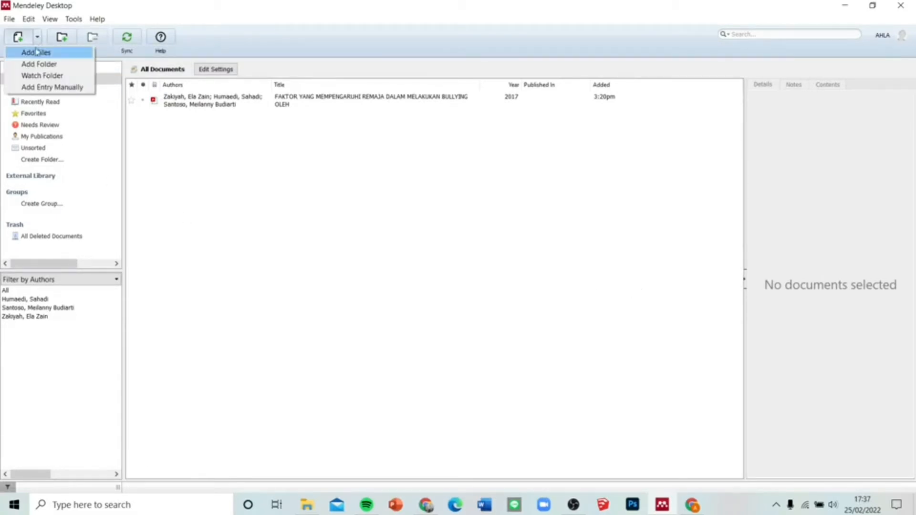
click(39, 51)
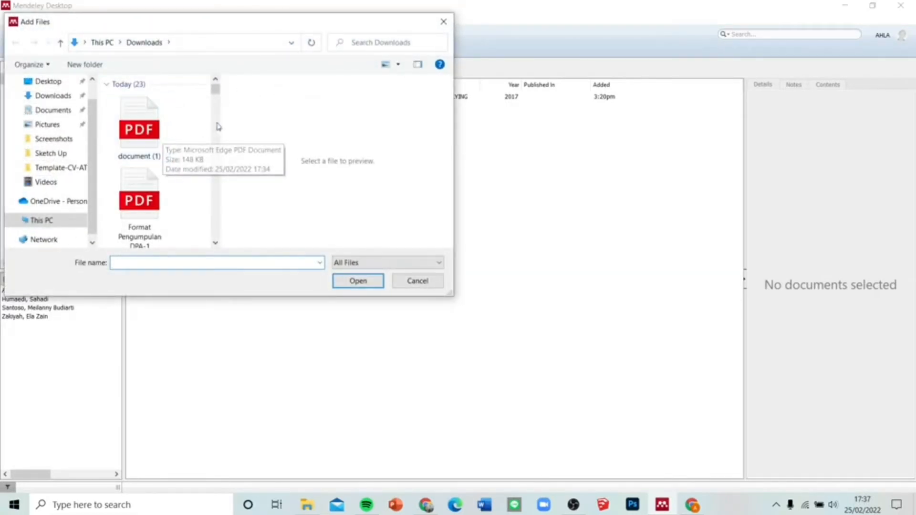
click(129, 128)
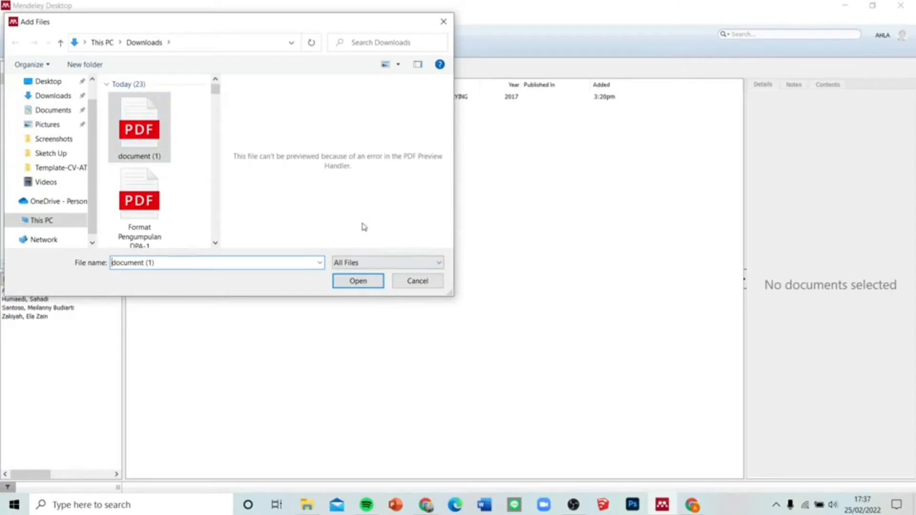
click(359, 280)
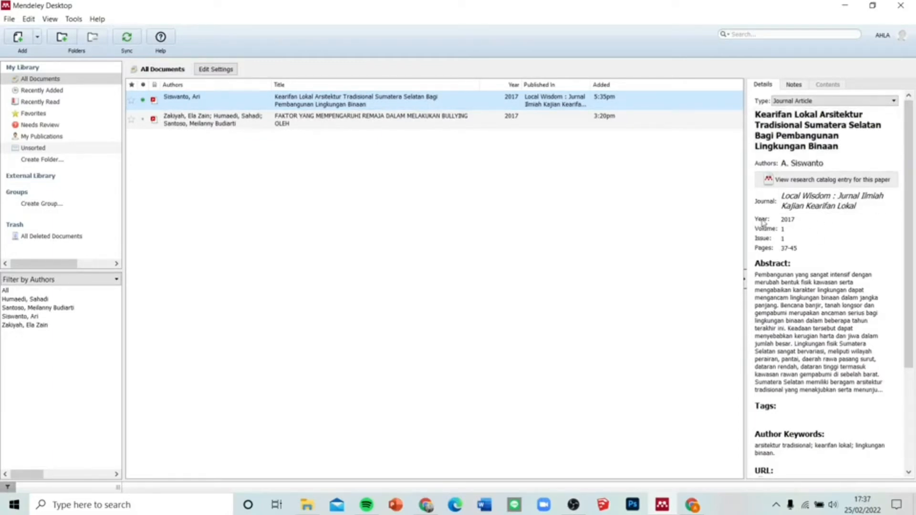
scroll(810, 244, down, 1)
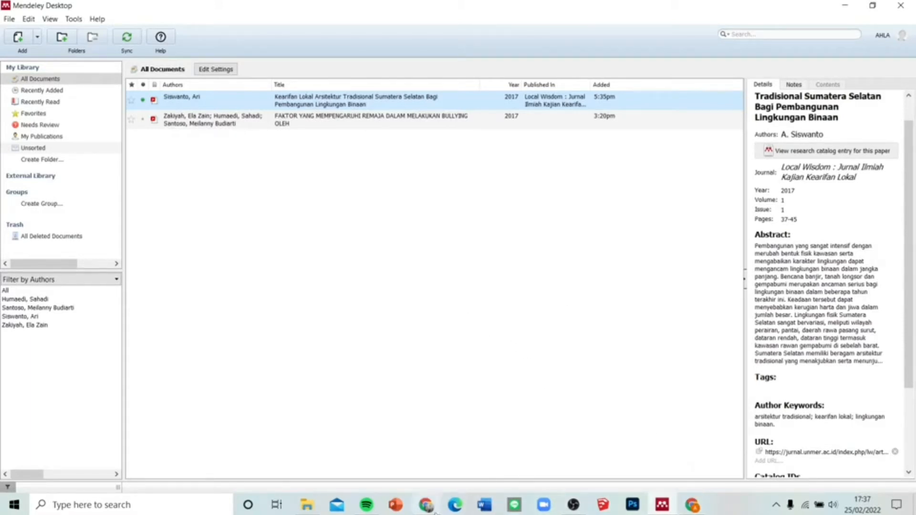
Switch to Chrome and search Google Scholar for "arsitektur tradisional"
mouse_move(430, 506)
click(435, 475)
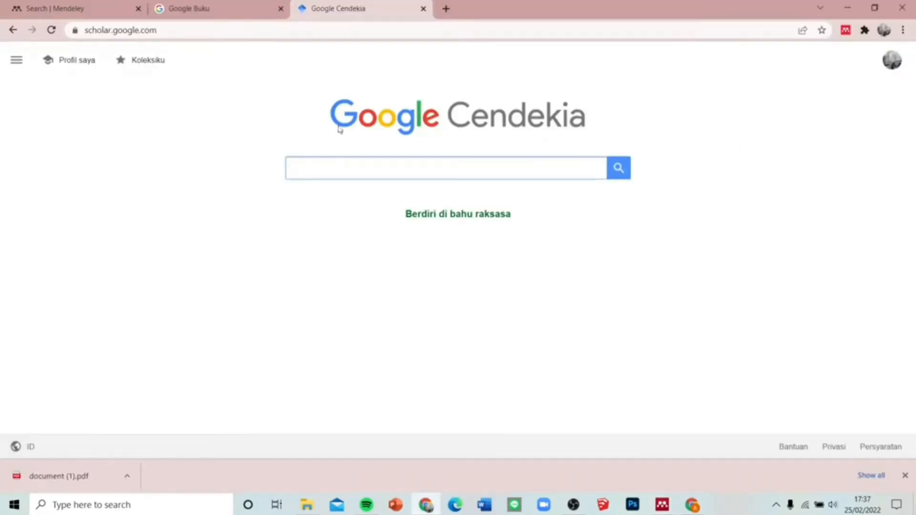
click(312, 171)
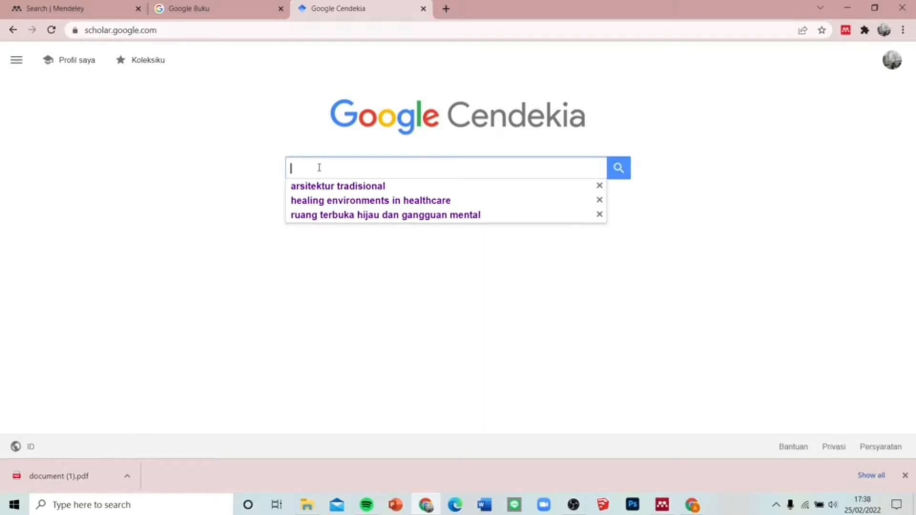
click(332, 187)
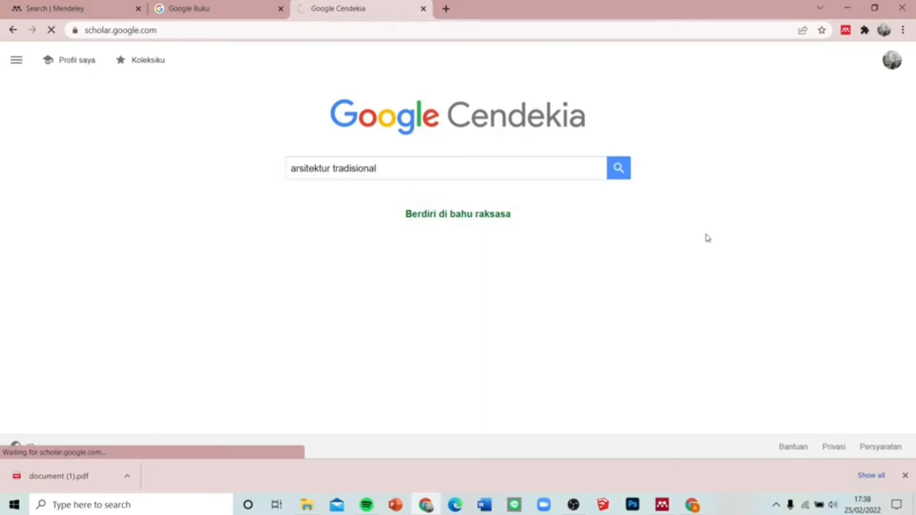
Browse the search results and open the book "Arsitektur Tradisional Daerah Istimewa Yogyakarta"
scroll(449, 184, down, 1)
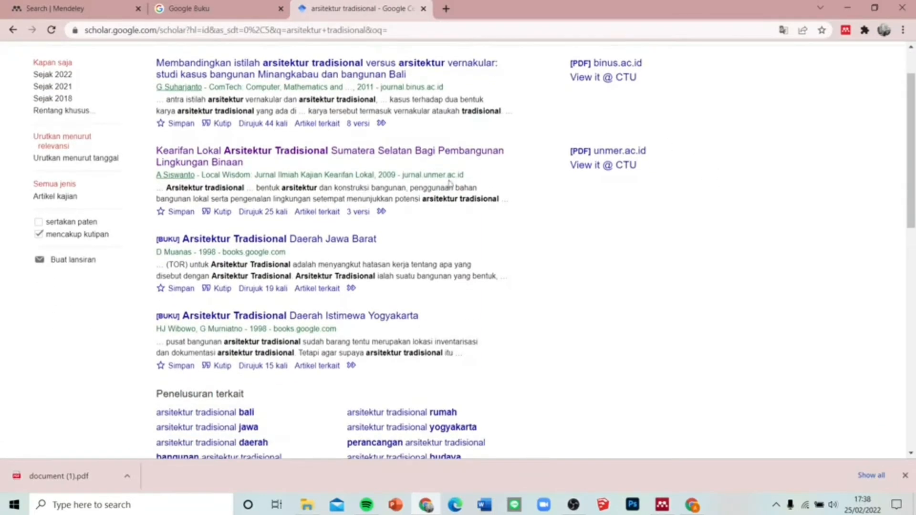
scroll(451, 162, down, 1)
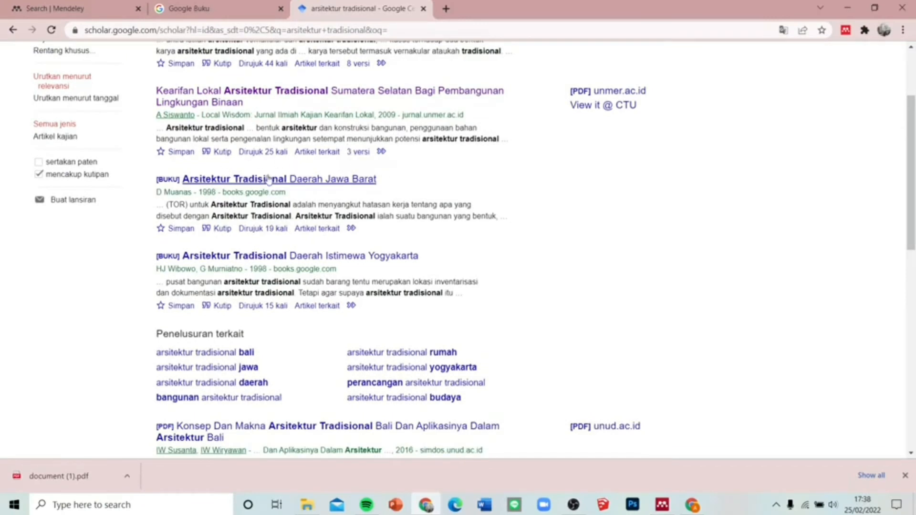
scroll(269, 179, up, 3)
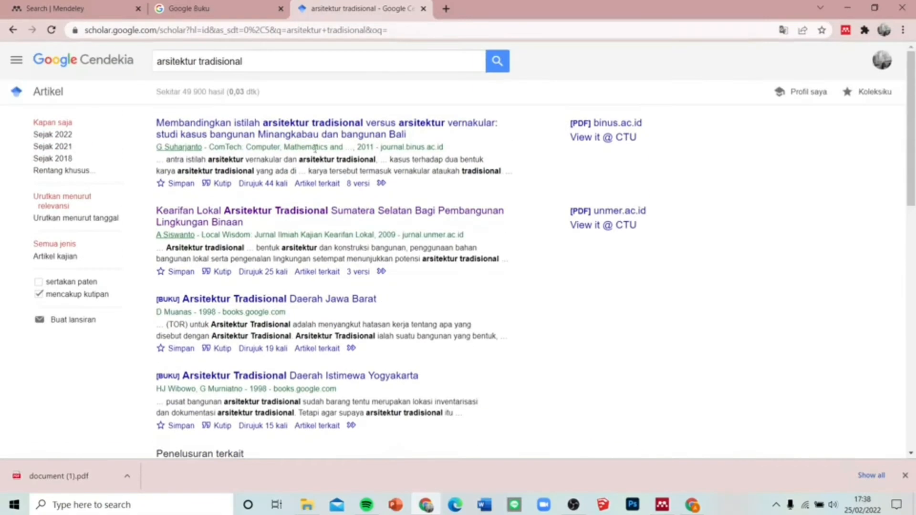
scroll(321, 149, down, 6)
scroll(321, 149, up, 1)
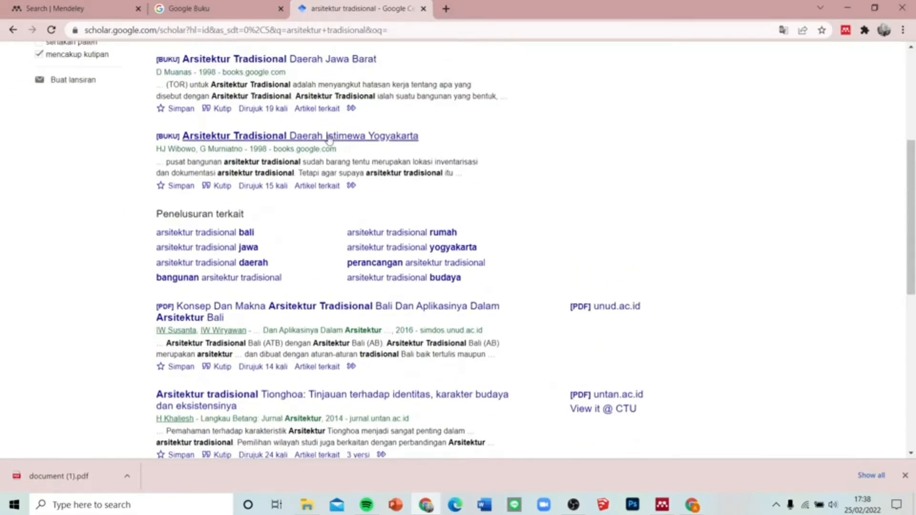
click(329, 137)
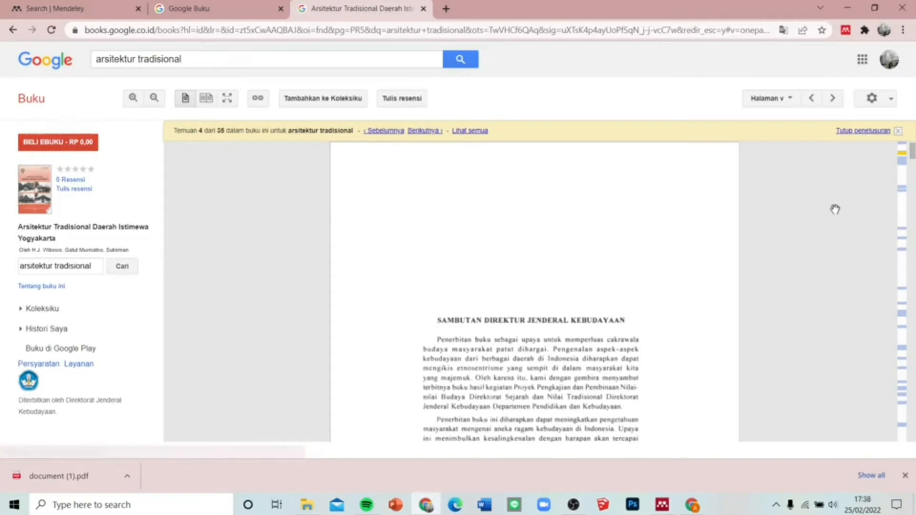
Look through the book preview and save its web page reference to Mendeley with the web importer
scroll(658, 258, down, 1)
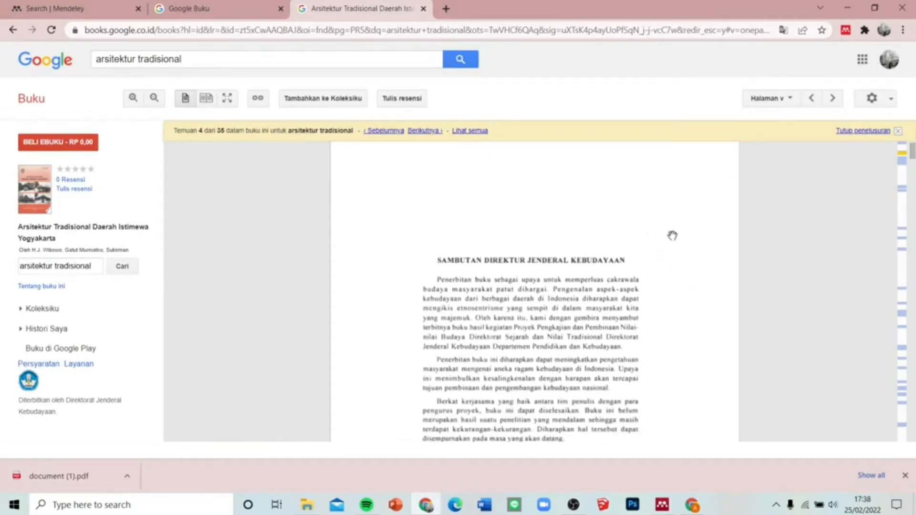
scroll(710, 192, down, 1)
scroll(783, 188, down, 2)
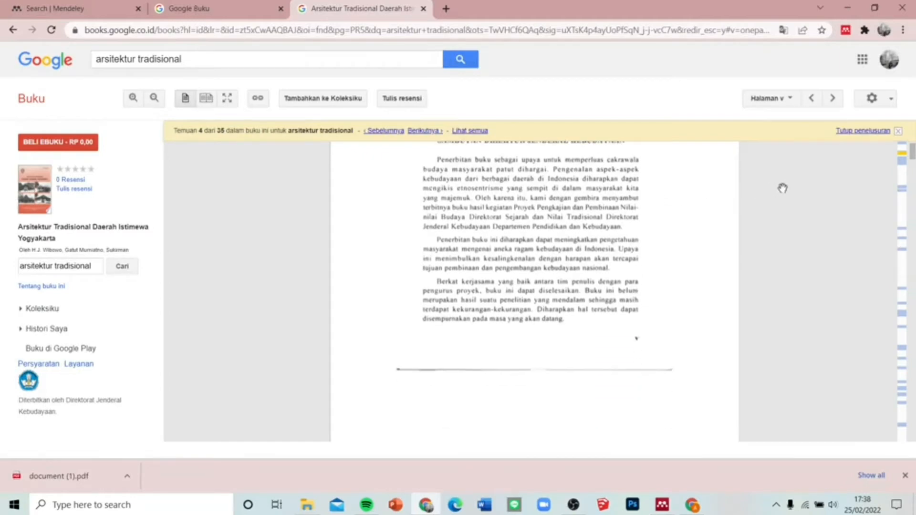
scroll(751, 194, up, 4)
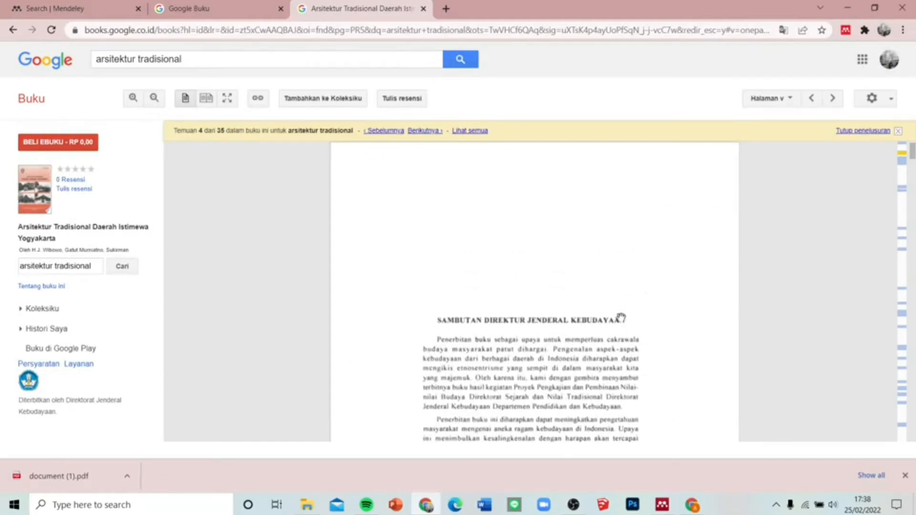
scroll(635, 268, down, 4)
scroll(675, 267, down, 4)
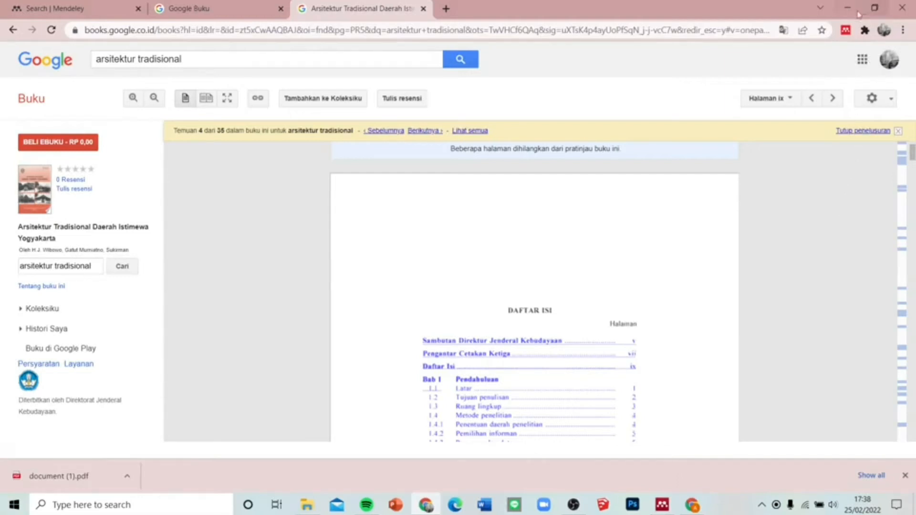
click(845, 30)
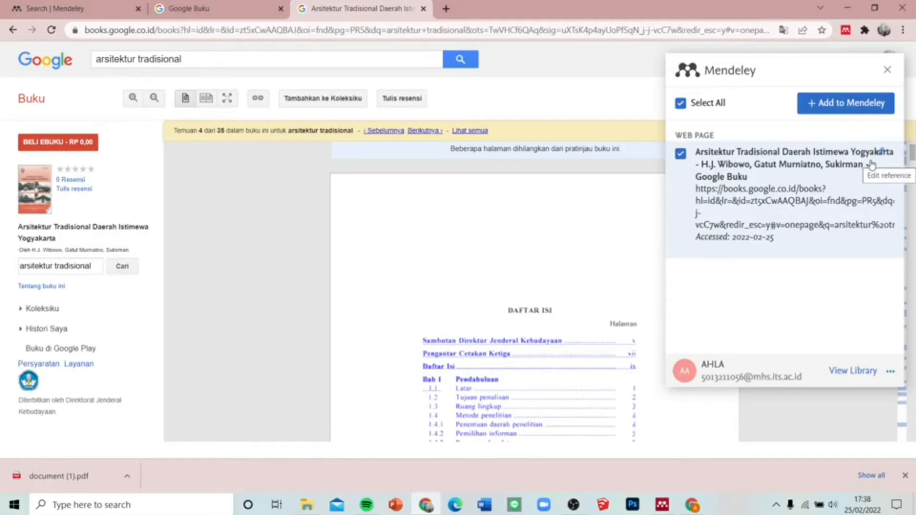
click(856, 108)
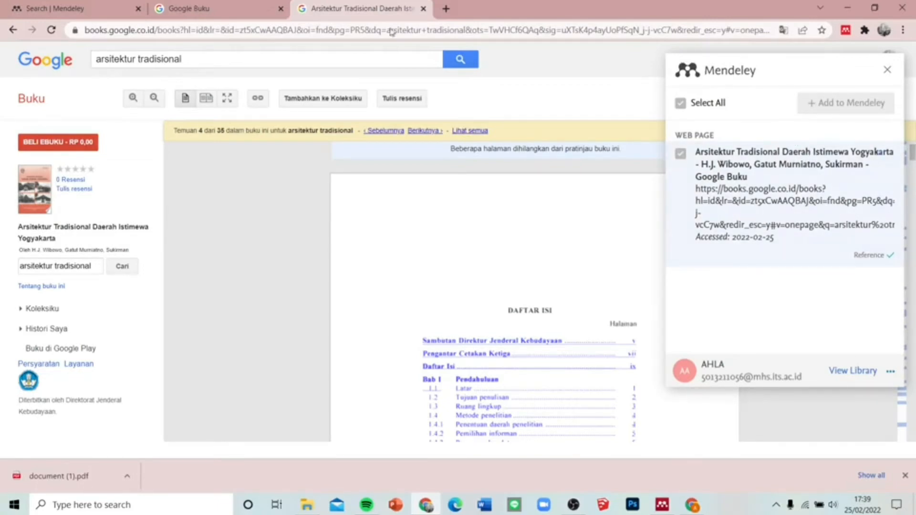
Search Google Books for "arsitektur" and open the book "Arsitektur & Perilaku Manusia"
click(204, 15)
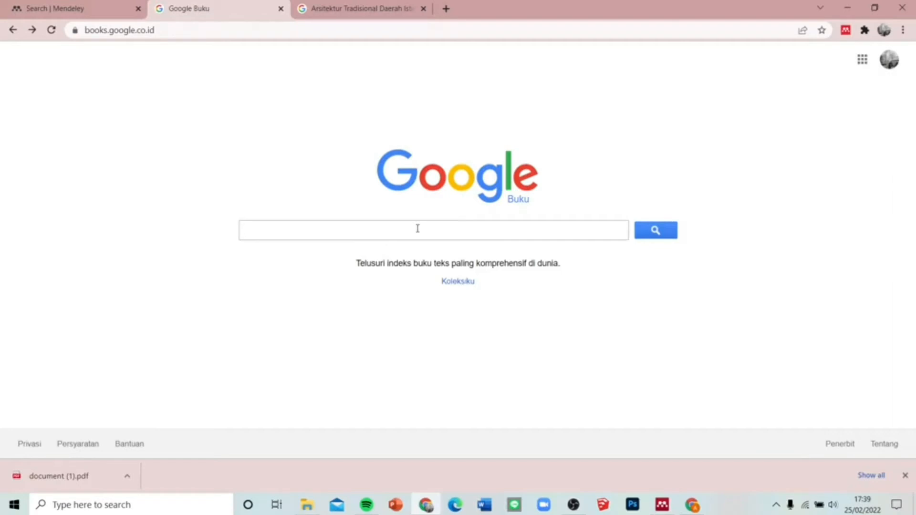
text(arsitektur)
key(Return)
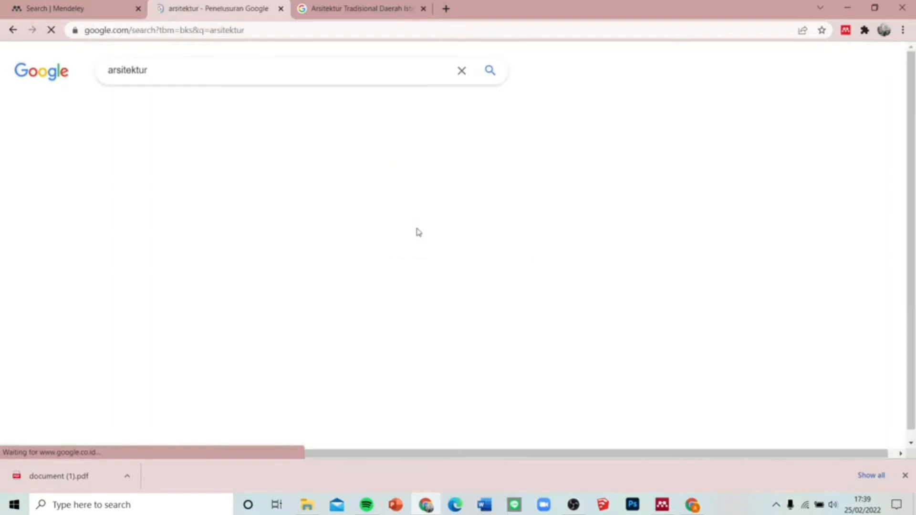
scroll(329, 143, down, 3)
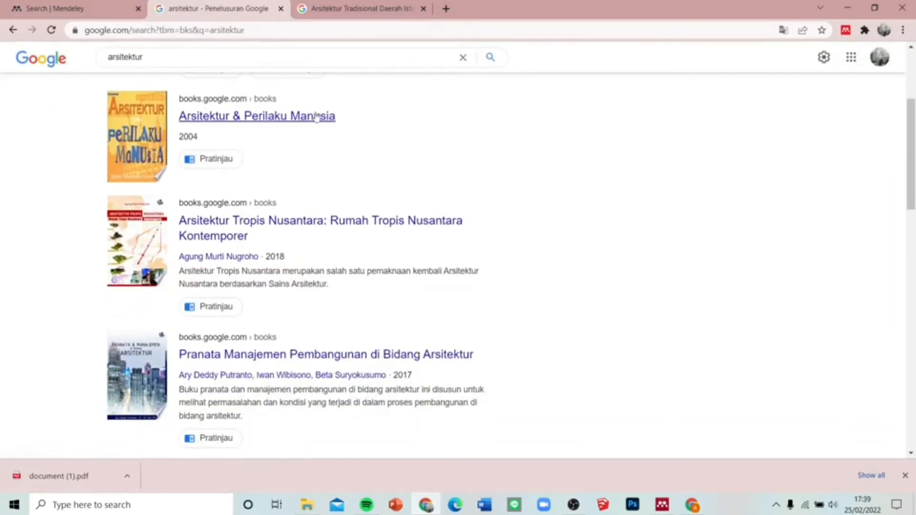
click(265, 123)
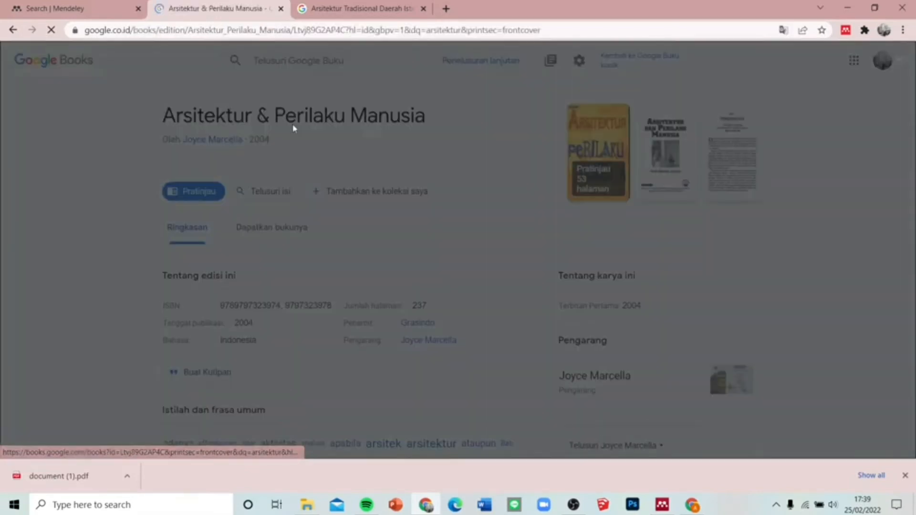
Look through the book preview and save the detected reference "Arsitektur dan perilaku manusia" to Mendeley with the web importer
scroll(388, 211, down, 13)
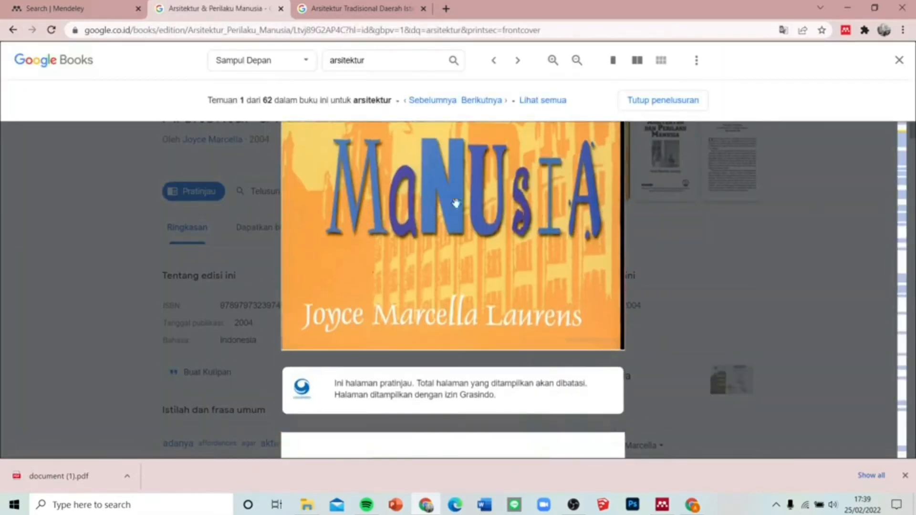
scroll(525, 191, up, 5)
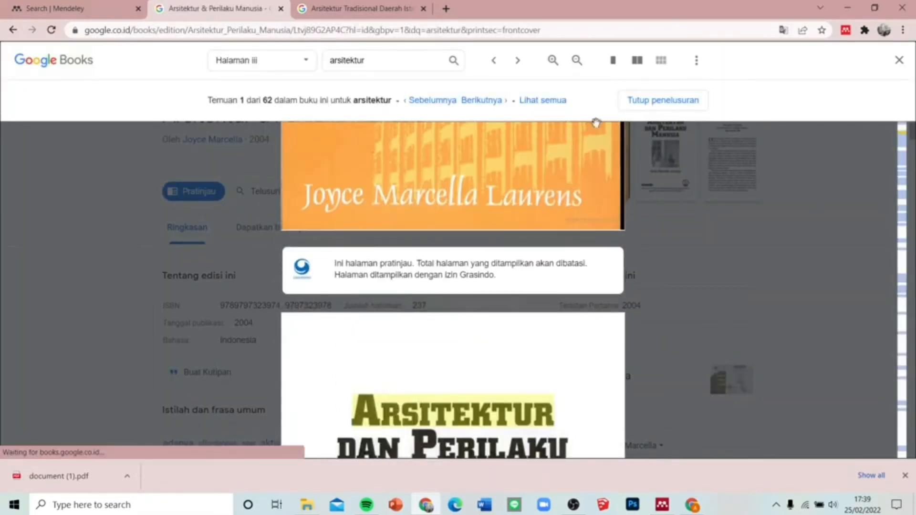
scroll(592, 267, up, 5)
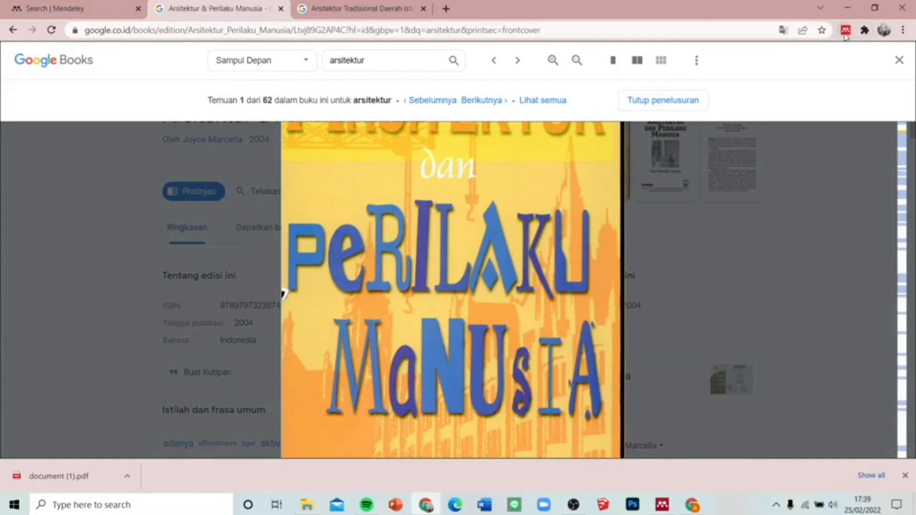
click(844, 32)
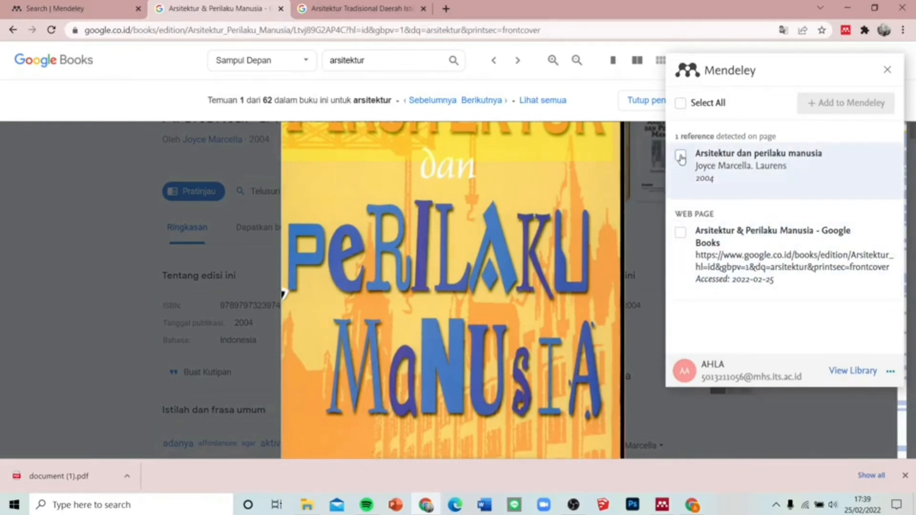
click(681, 157)
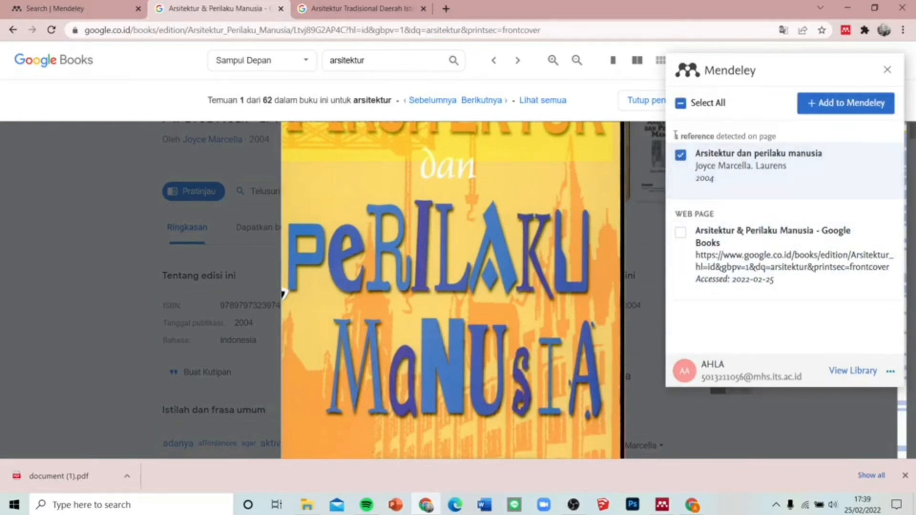
click(865, 109)
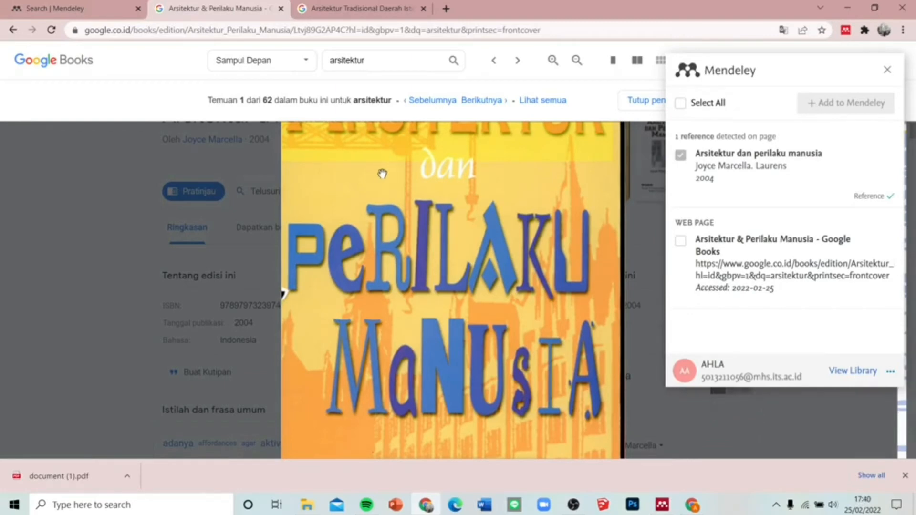
Search the Mendeley website for "arsitektur" and open the details of the article "Kajian Arsitektur Modern pada Prasarana Sekolah Keberbakatan Olahraga (SKO)"
click(48, 8)
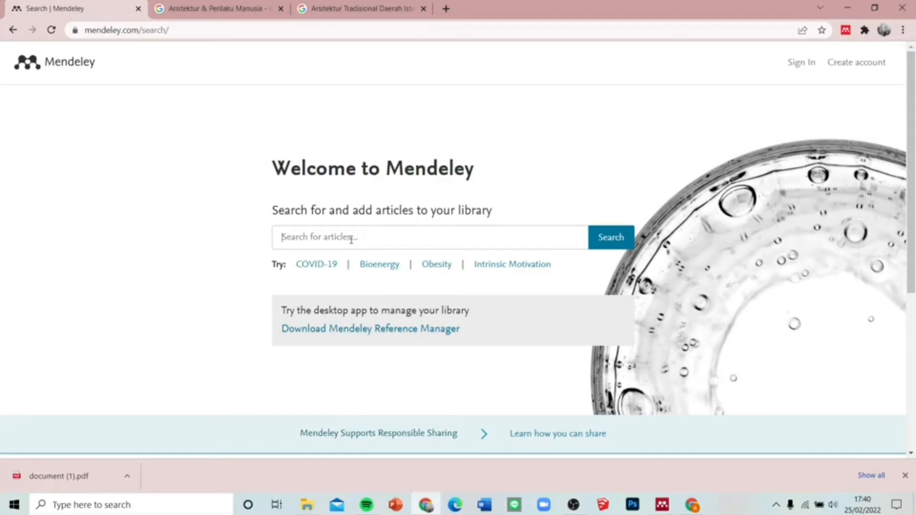
text(arsitektur)
key(Return)
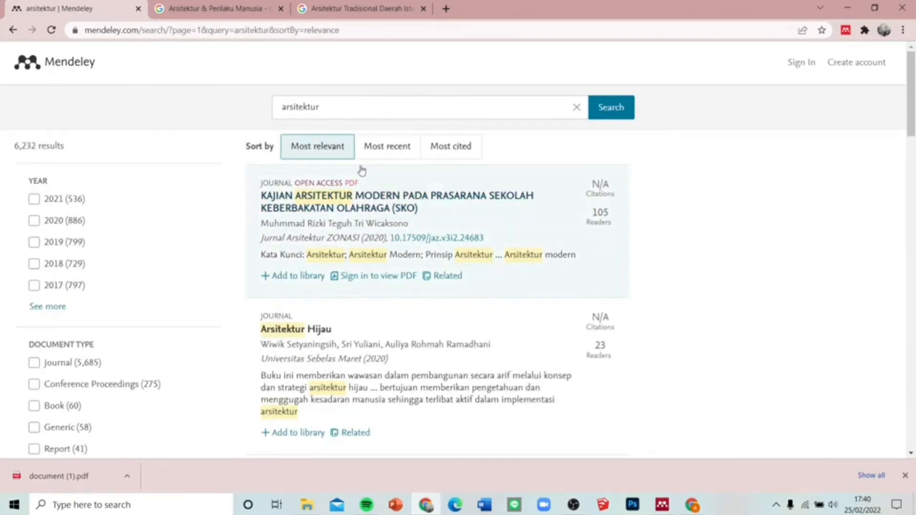
click(418, 214)
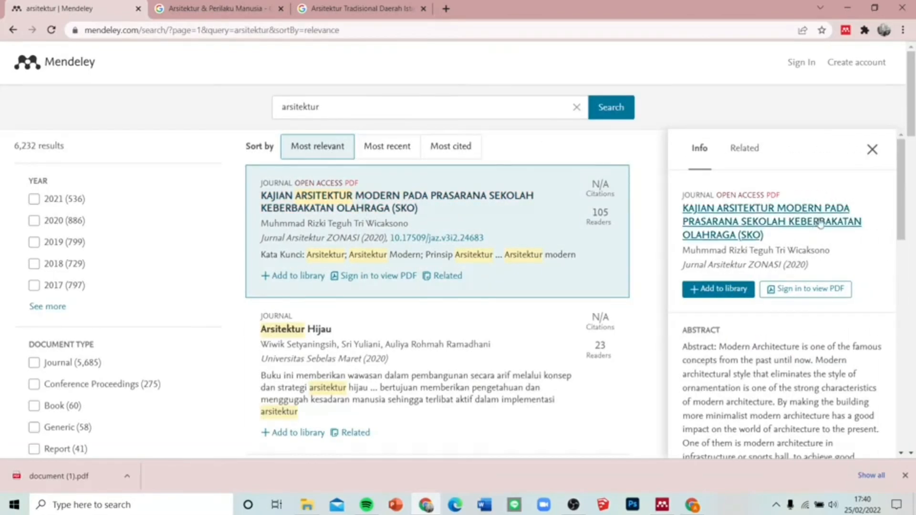
Skim the article's abstract, add the article to the Mendeley library and reopen its details
scroll(812, 189, down, 3)
scroll(801, 205, up, 3)
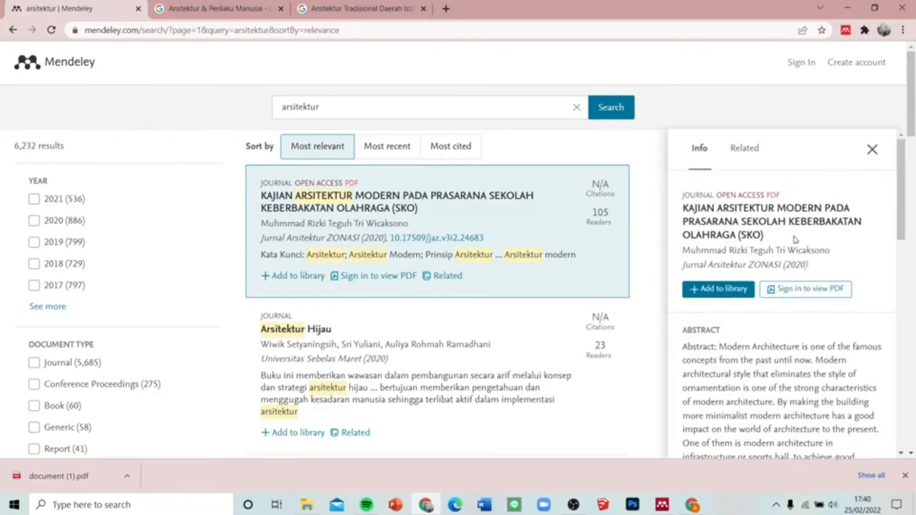
scroll(791, 212, down, 1)
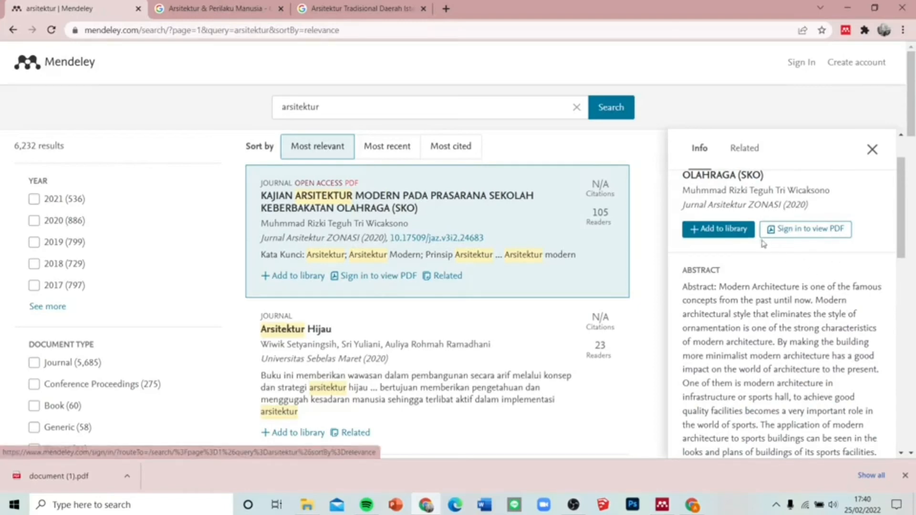
click(716, 233)
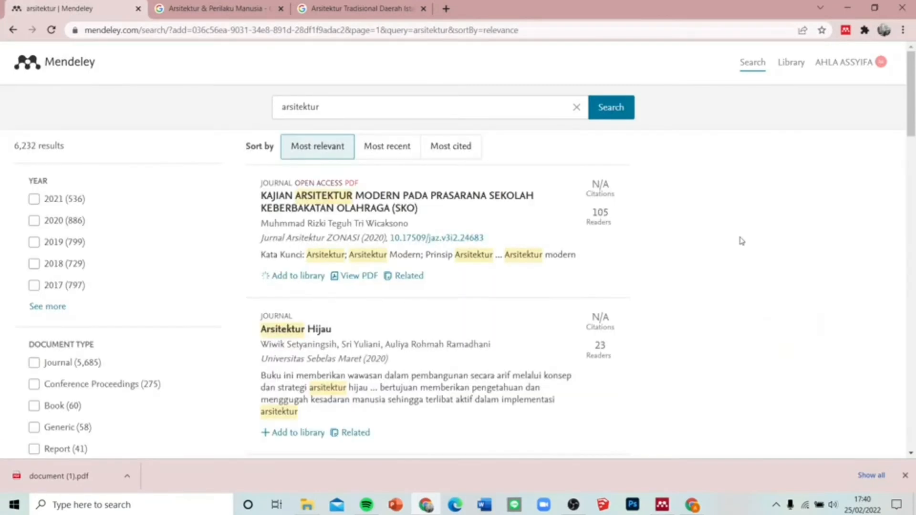
click(469, 200)
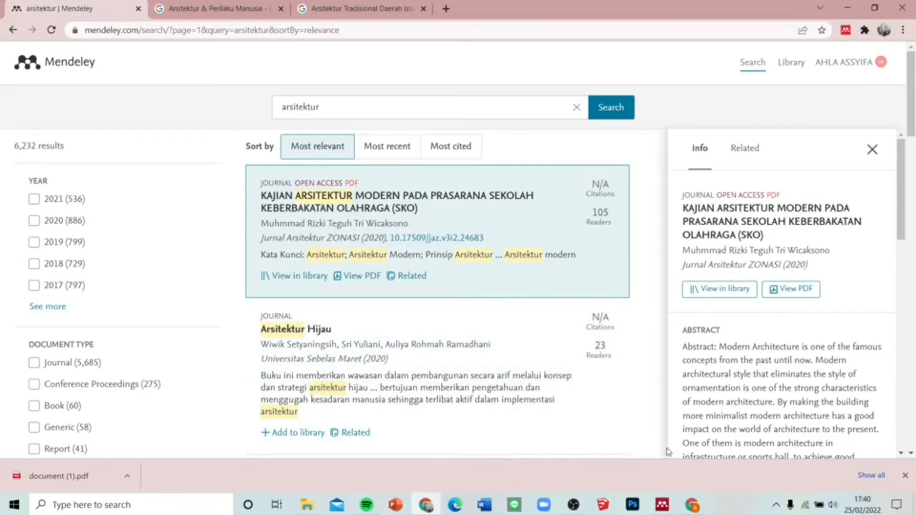
Switch to Mendeley Desktop and sync the library with the online references
mouse_move(662, 505)
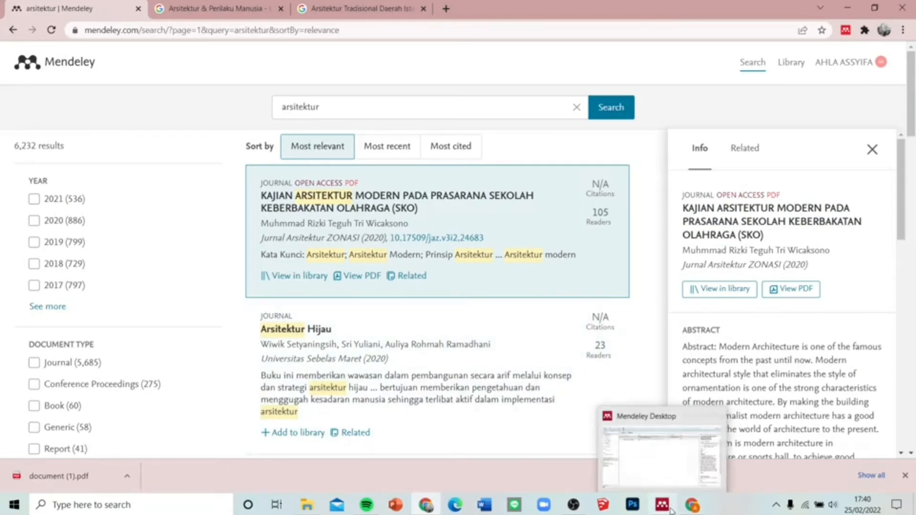
click(670, 470)
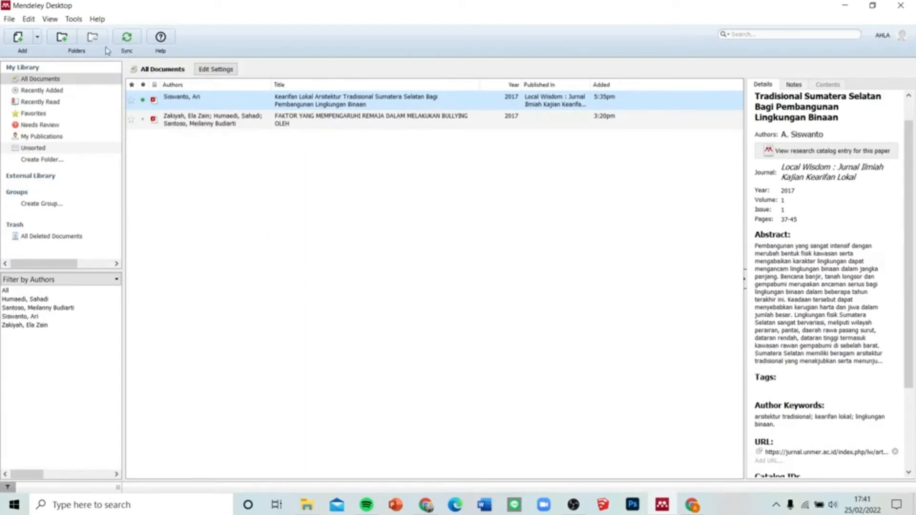
click(127, 40)
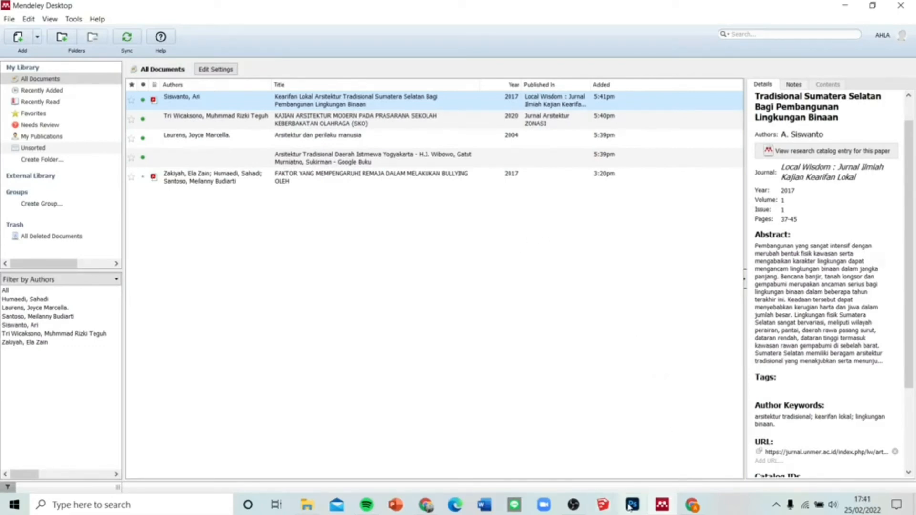
click(572, 507)
click(714, 387)
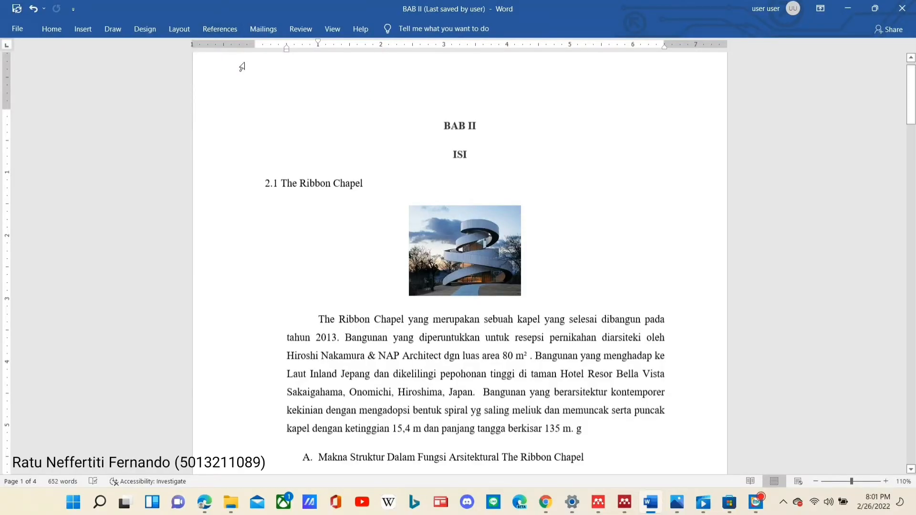
In Word, undo the last text edit after "135 m" and insert a Mendeley citation there for "Perpustakaan di Yogyakarta dengan Penerapan Arsitektur Modern"
click(219, 29)
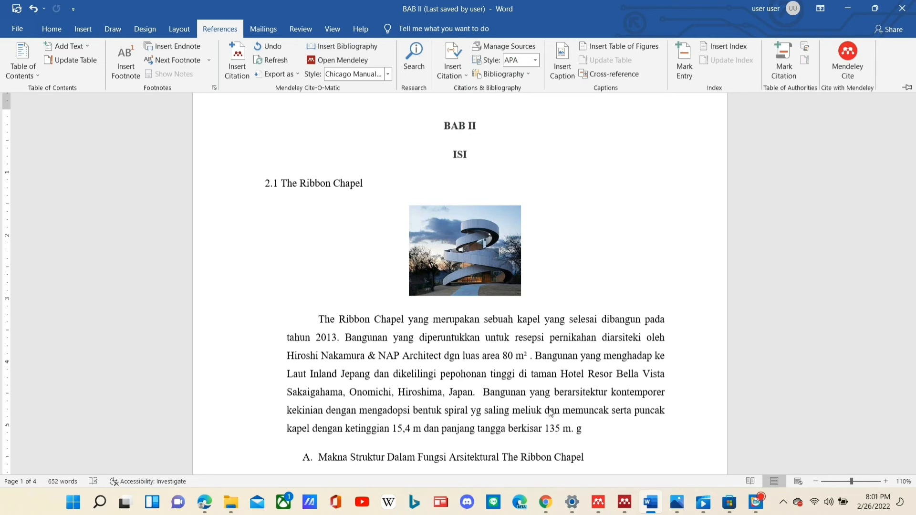
key(ctrl+z)
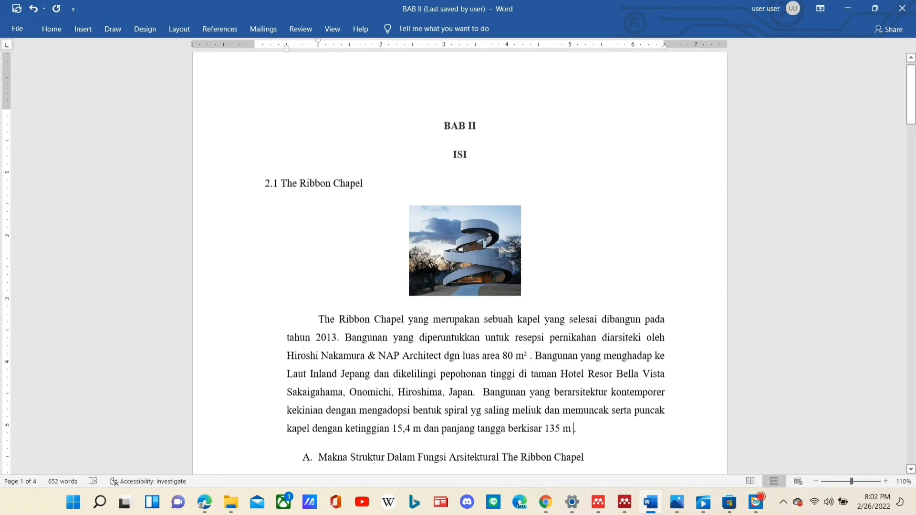
click(223, 29)
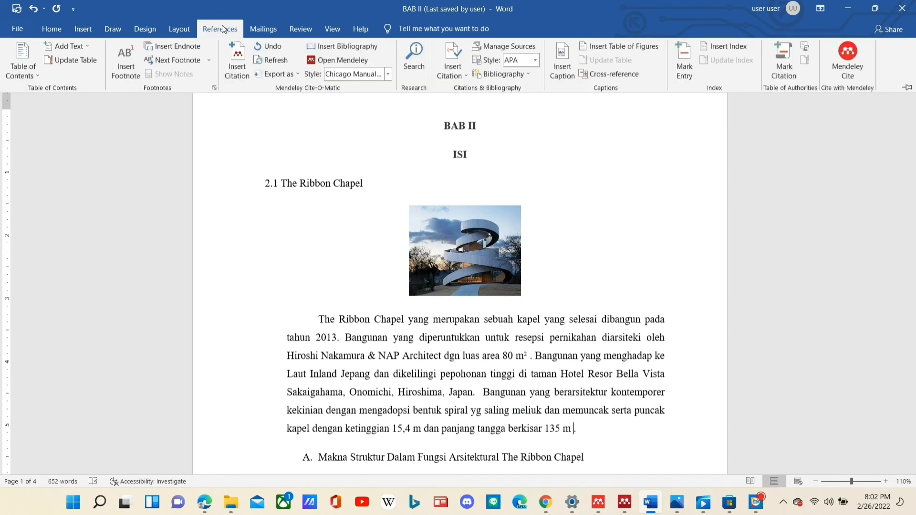
click(244, 68)
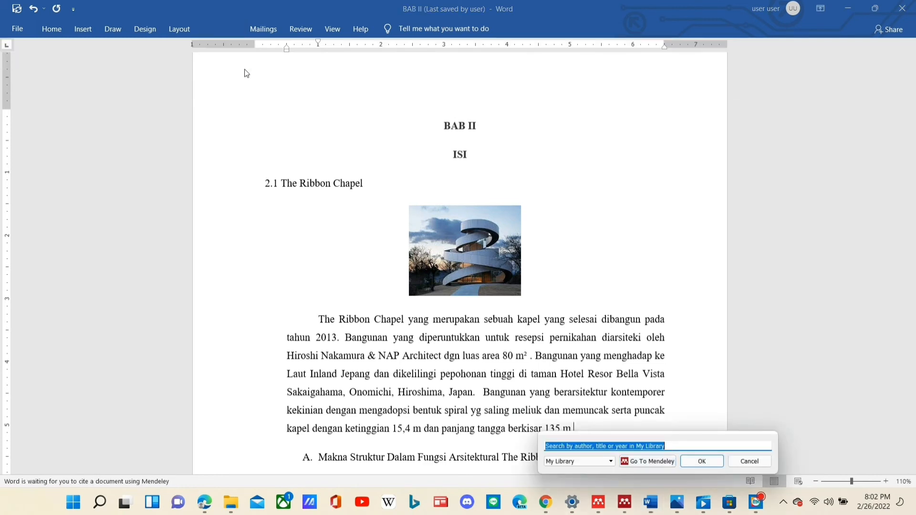
click(658, 465)
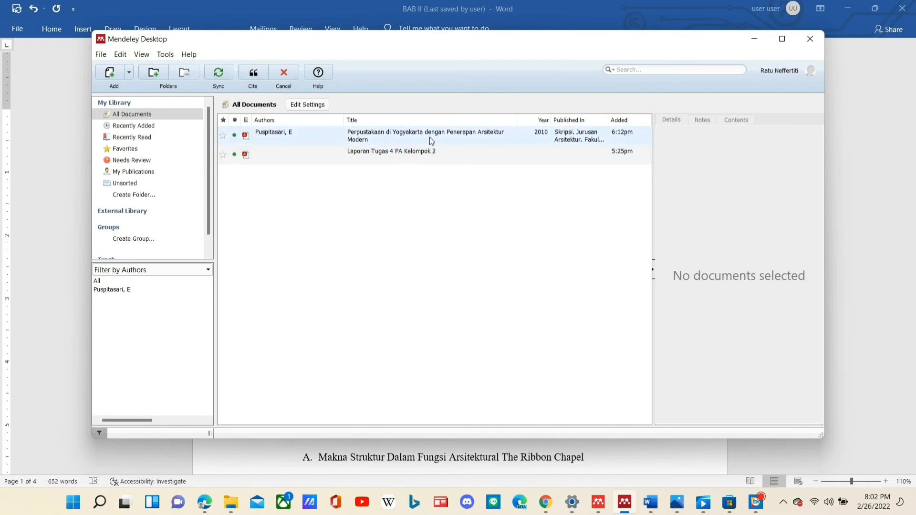
click(399, 139)
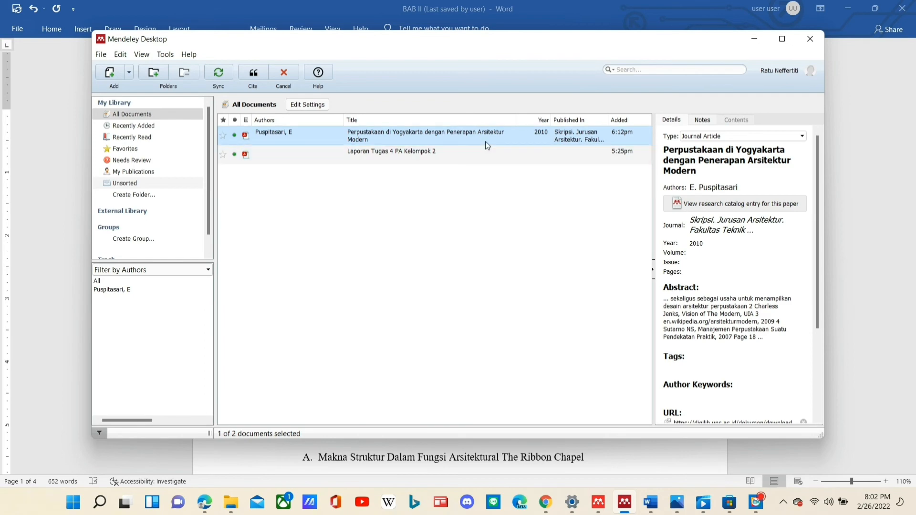
click(253, 74)
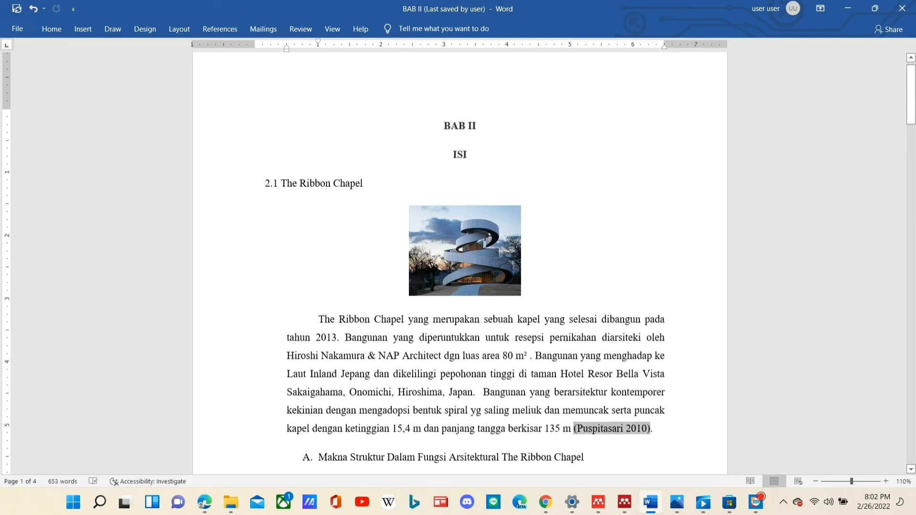
Look through Mendeley's installed and additional citation styles, then close the style manager
click(224, 30)
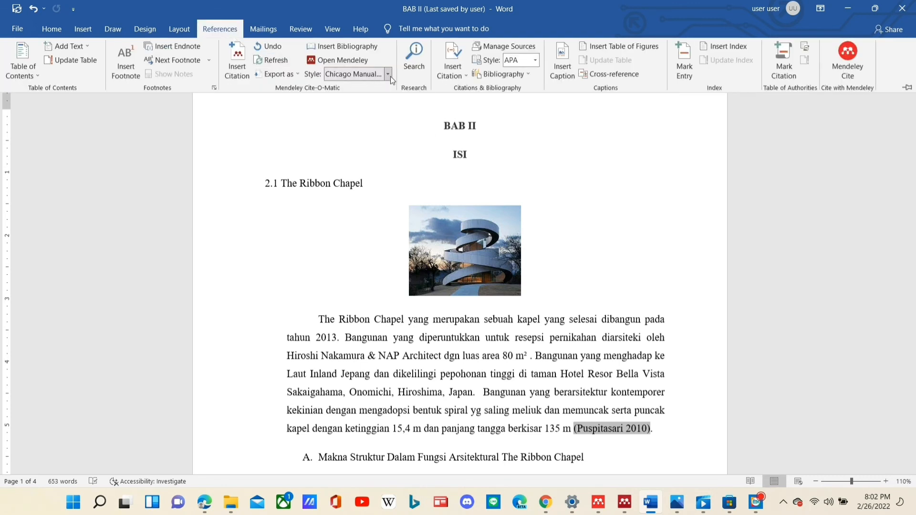
click(388, 75)
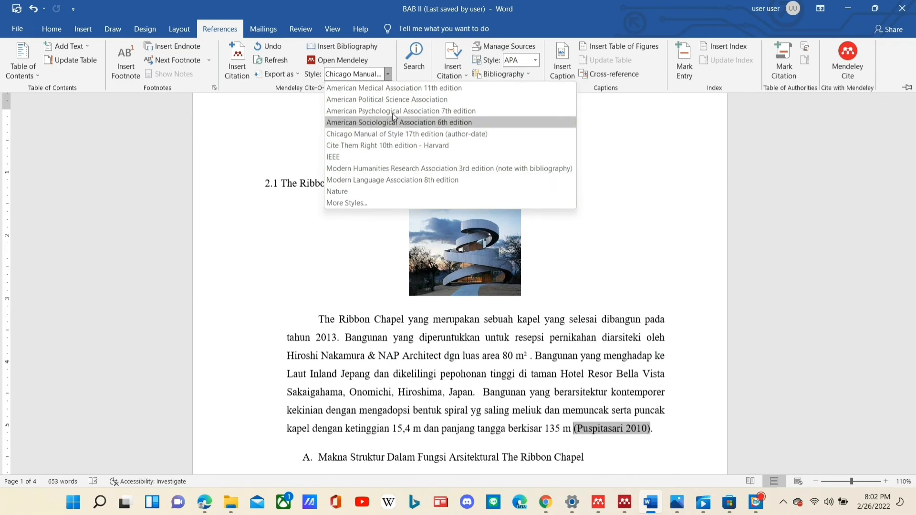
click(414, 203)
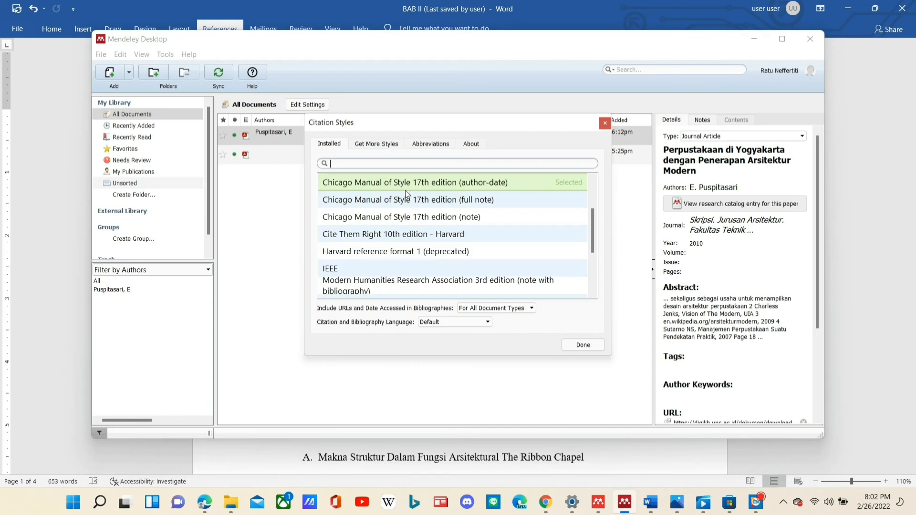
click(375, 145)
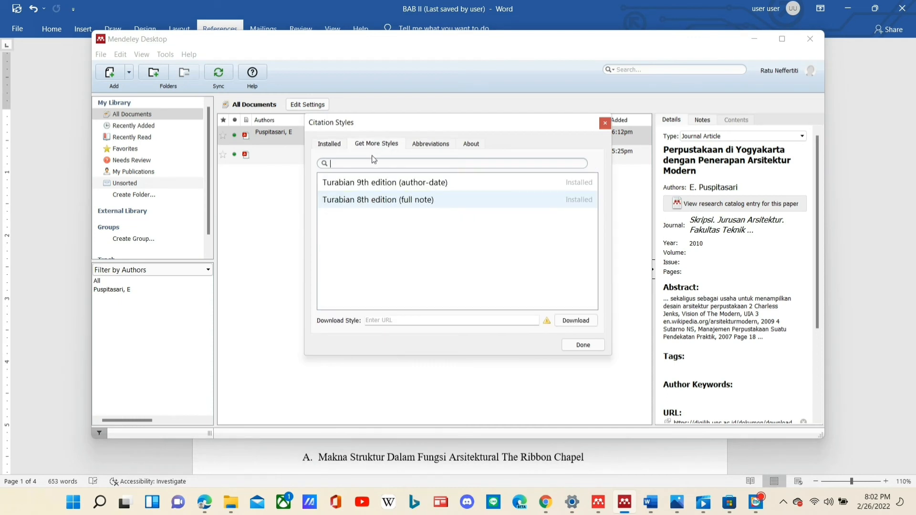
click(604, 123)
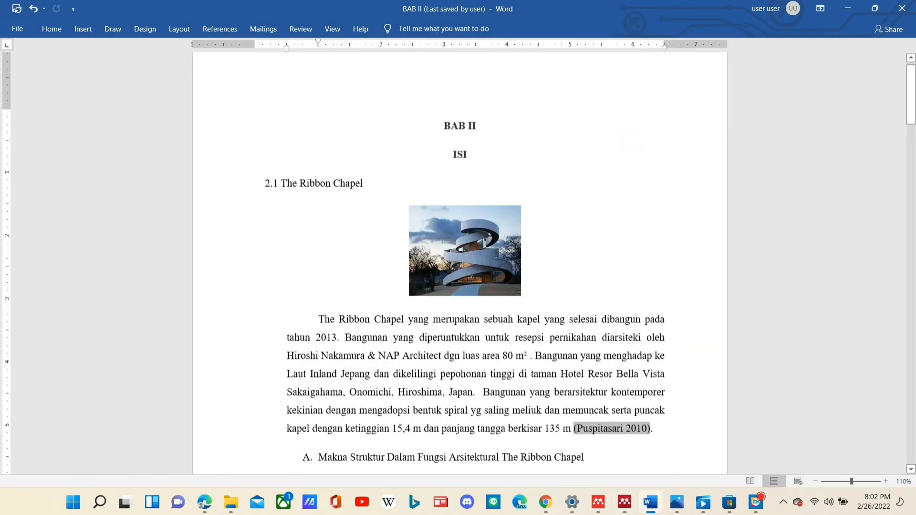
Set the document's Mendeley citation style to Nature
click(222, 29)
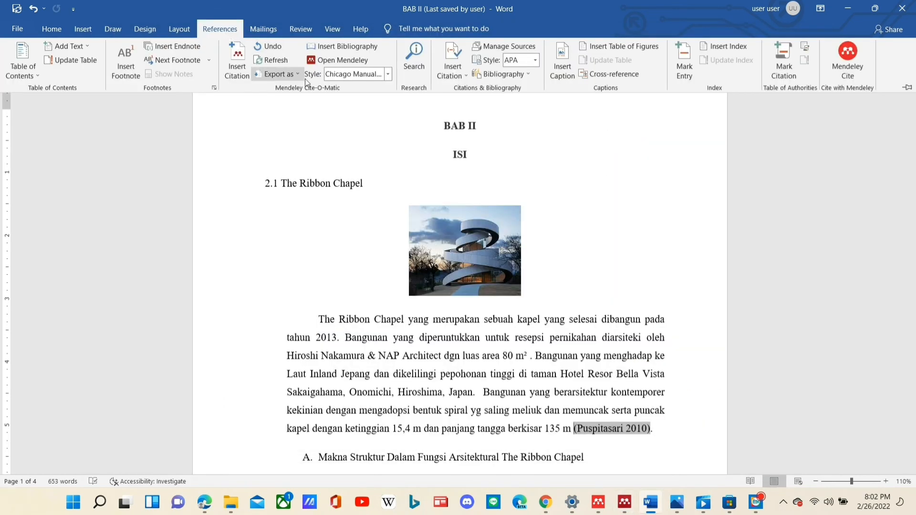
click(386, 75)
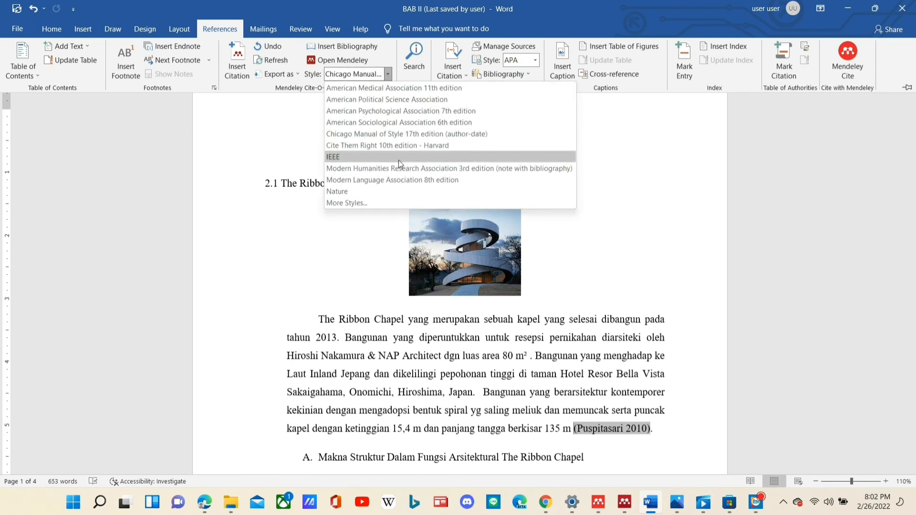
click(403, 191)
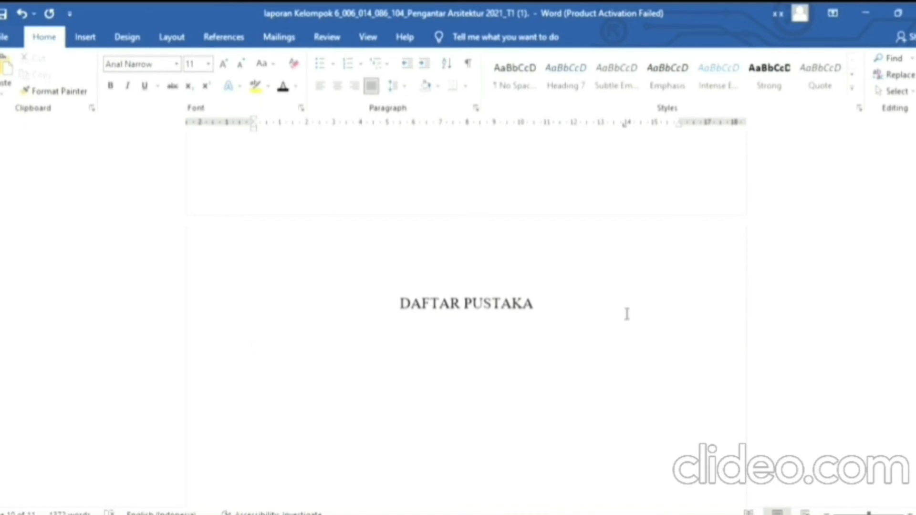
Insert the Mendeley bibliography below the "DAFTAR PUSTAKA" heading of the group report
scroll(633, 300, down, 2)
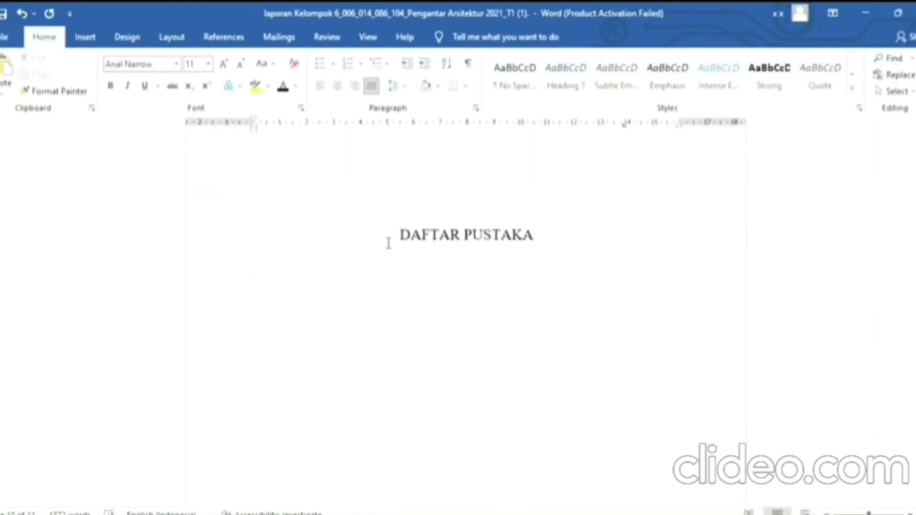
click(220, 38)
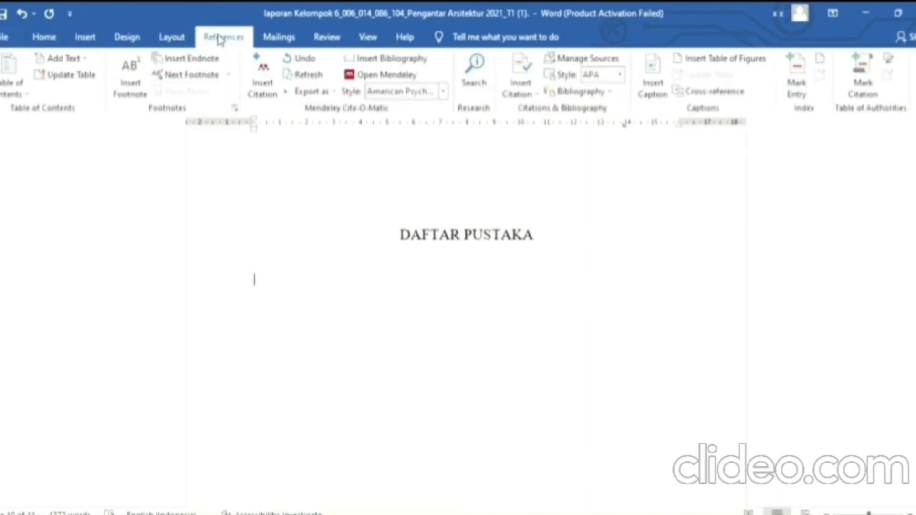
click(387, 59)
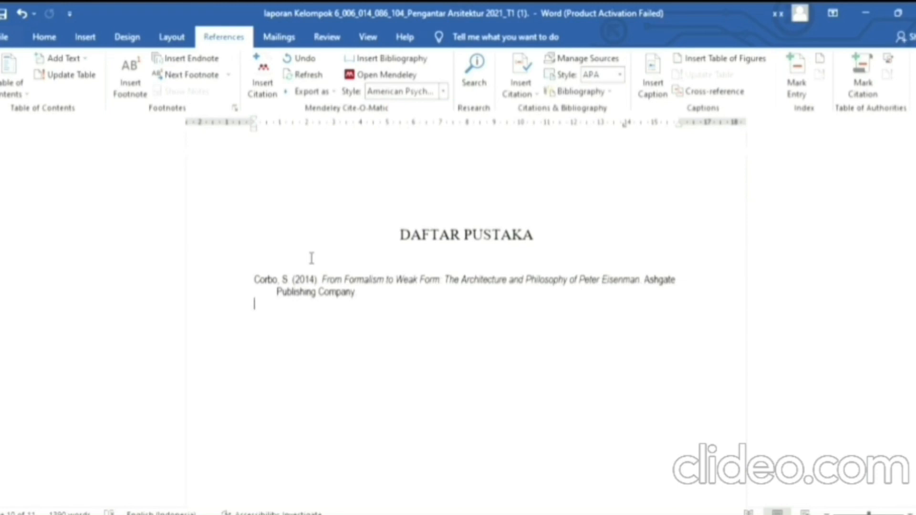
Insert a Mendeley citation for "'DISPLACEMENT', KRITERIA DEKONSTRUKSI PETER EISENMAN" at the end of the "Konfigurasi khusus Rumah X" paragraph
scroll(312, 258, up, 8)
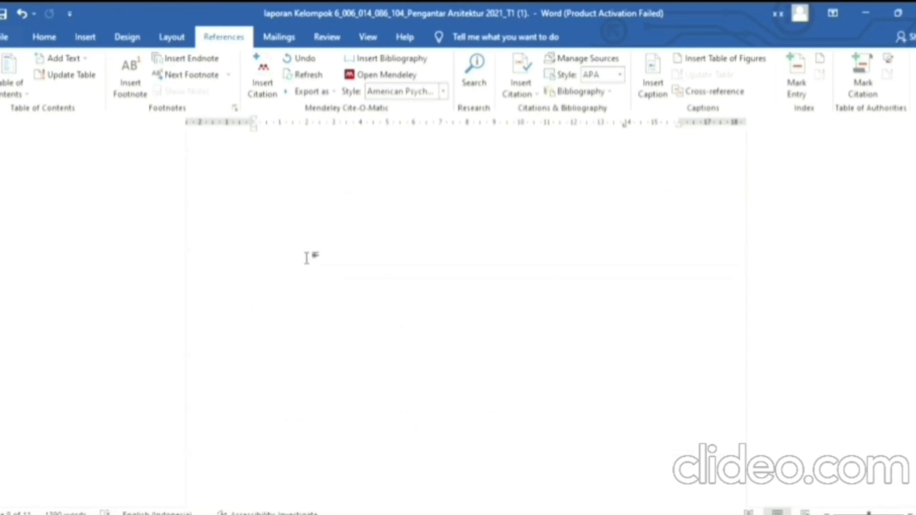
scroll(306, 258, up, 5)
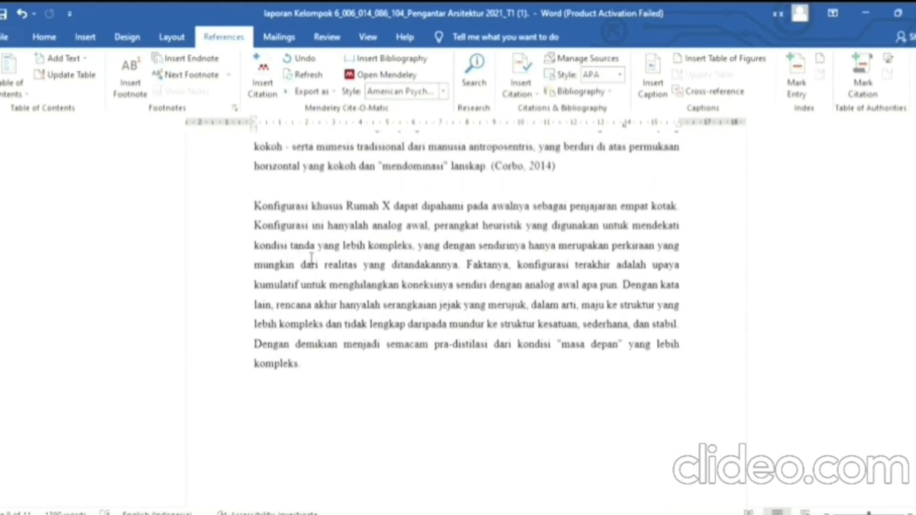
click(310, 367)
click(249, 88)
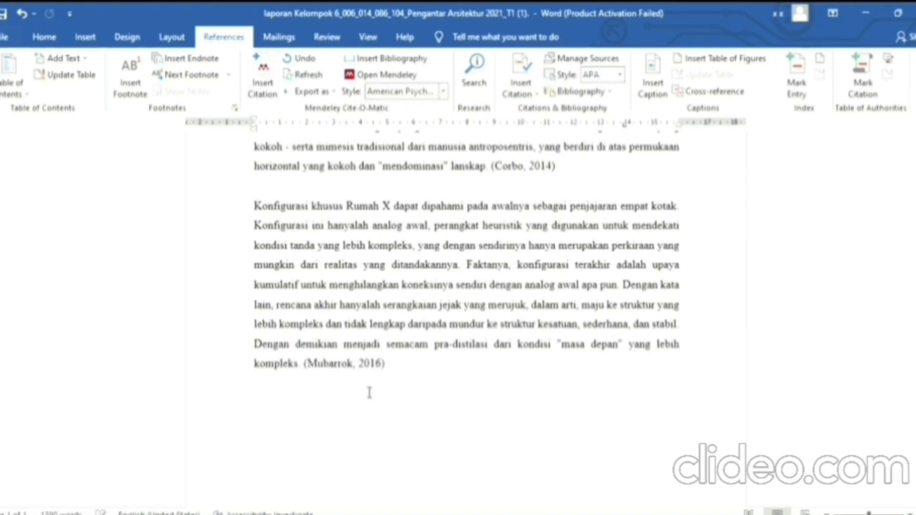
Change the font of all bibliography entries below the "DAFTAR PUSTAKA" heading to Times New Roman
scroll(370, 389, down, 5)
scroll(371, 391, down, 10)
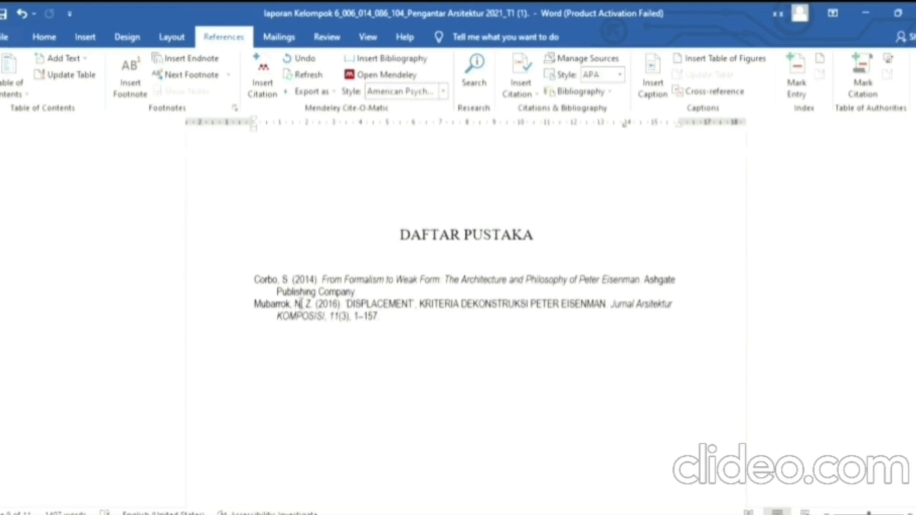
click(259, 278)
key(ctrl+shift+End)
click(255, 303)
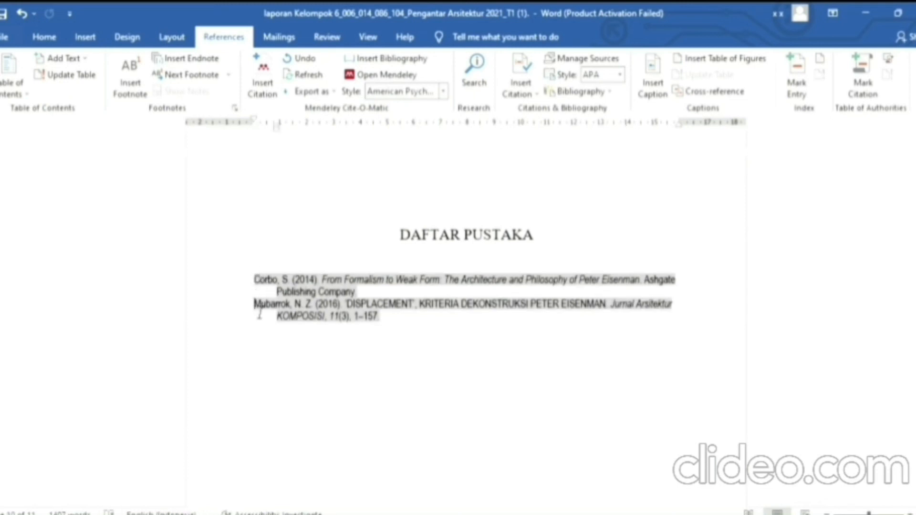
click(259, 317)
drag(395, 317, 253, 279)
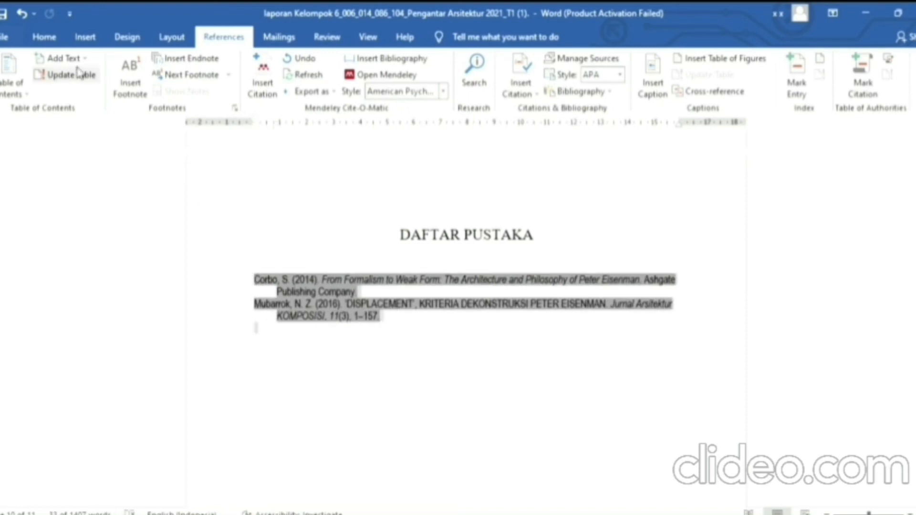
click(43, 37)
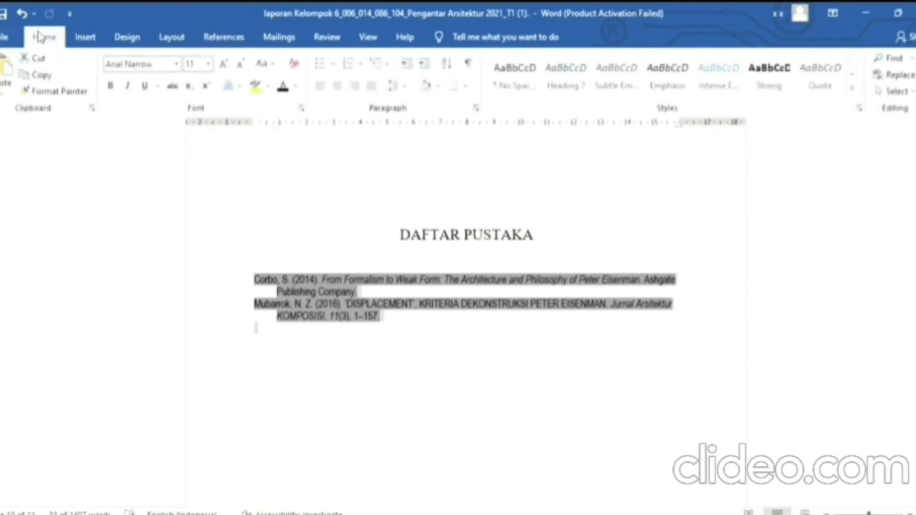
click(168, 68)
click(176, 140)
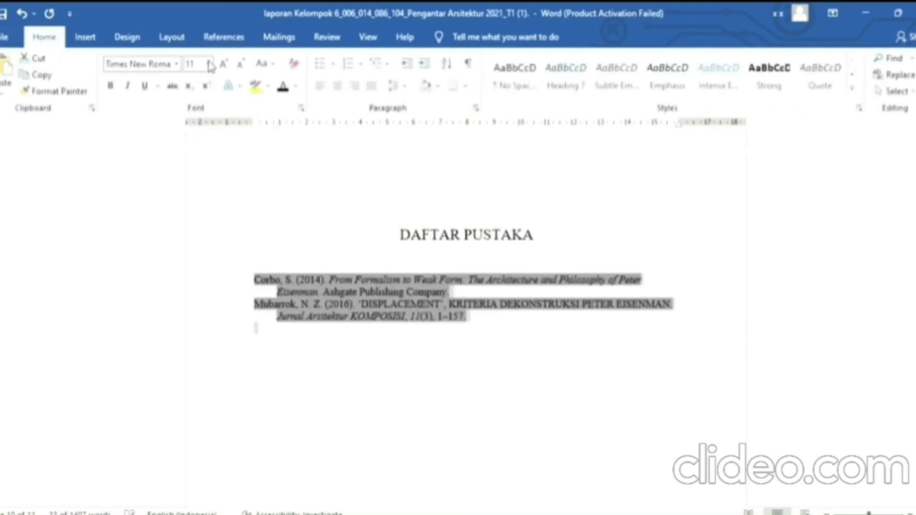
Set the bibliography entries to font size 12 and justify their paragraphs
click(206, 63)
click(196, 135)
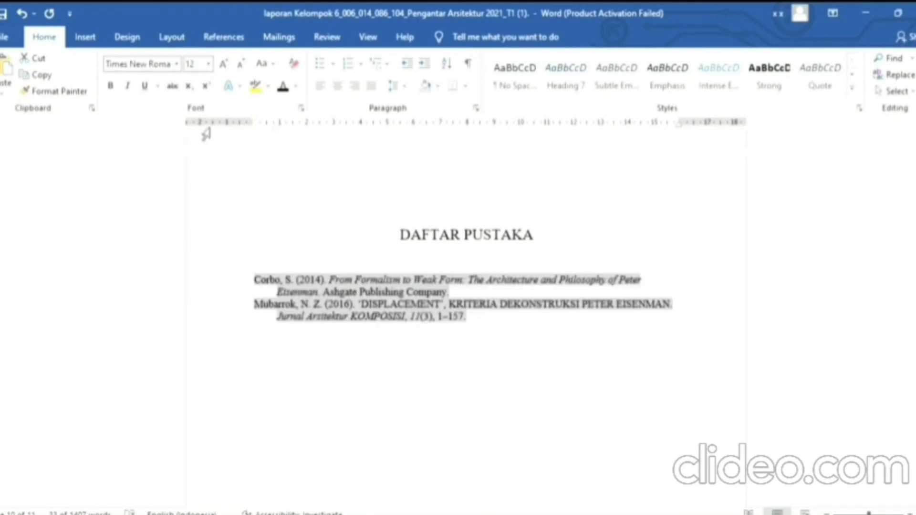
click(371, 86)
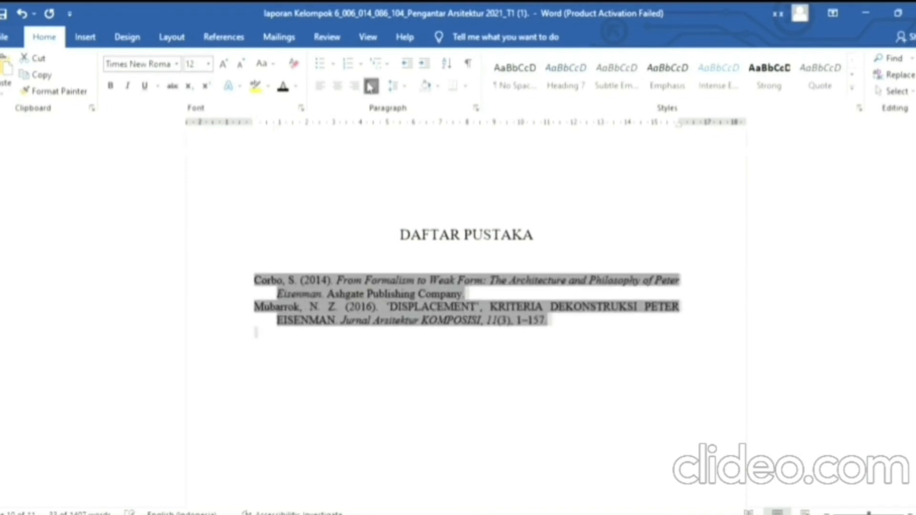
click(454, 346)
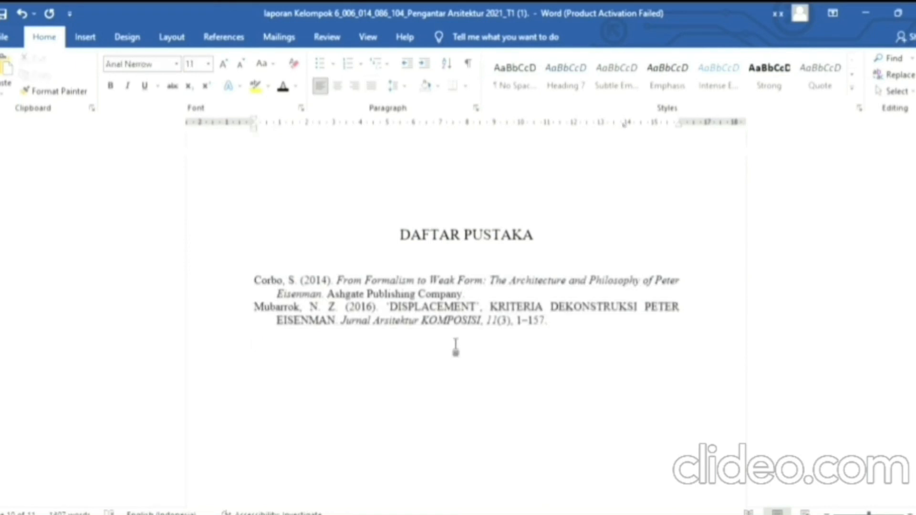